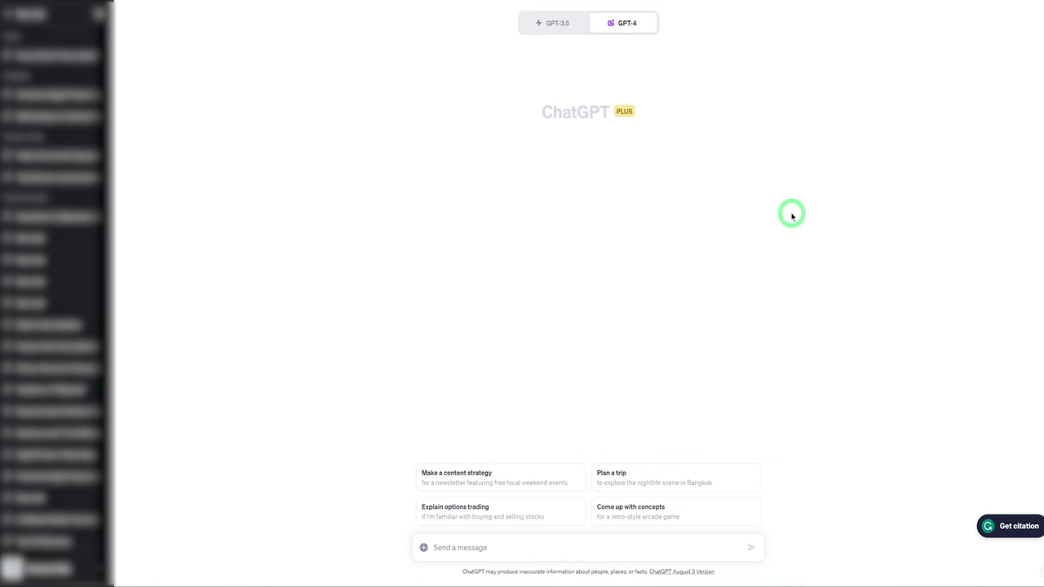
Request an intriguing, catchy fictional folk tale about a queen's quest to reclaim her West African kingdom, not more than 300 words.
click(514, 543)
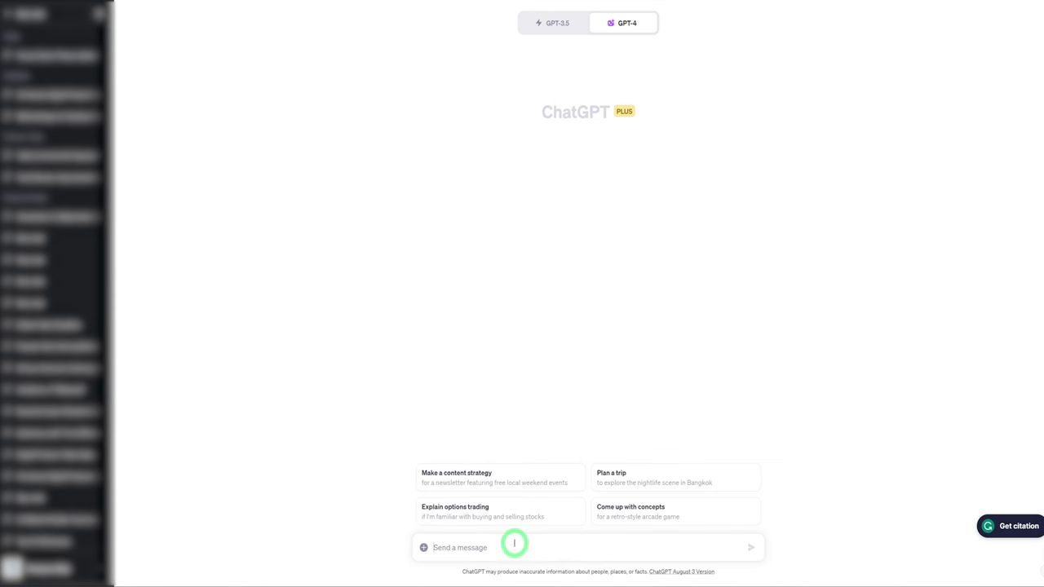
text(write me a folk tale about a queen and her quest to reclaim her kingdom (fiction) that hails from west africa. it has to be intriguing and catchy. not more than 300 words)
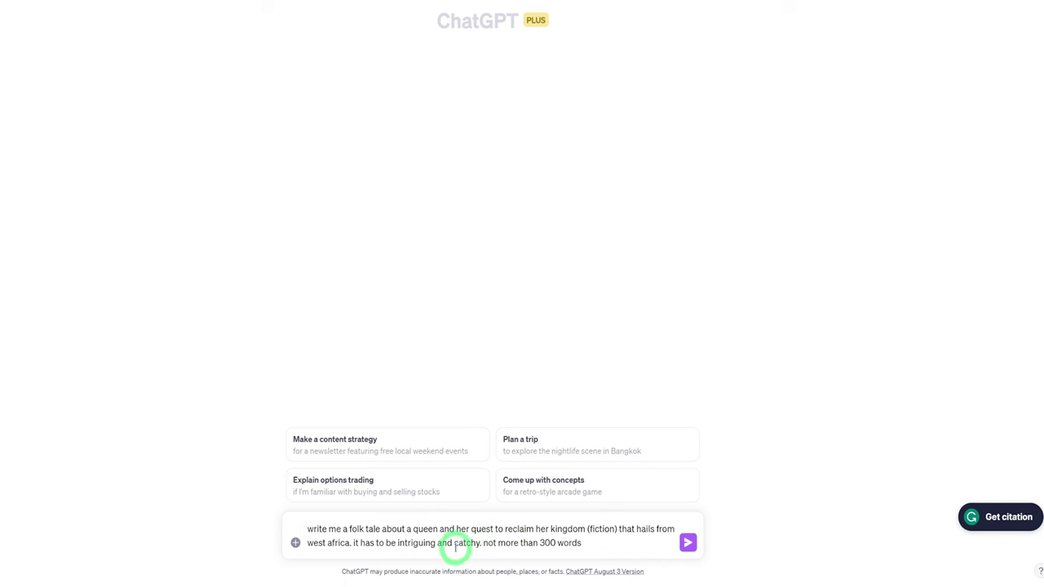
click(688, 544)
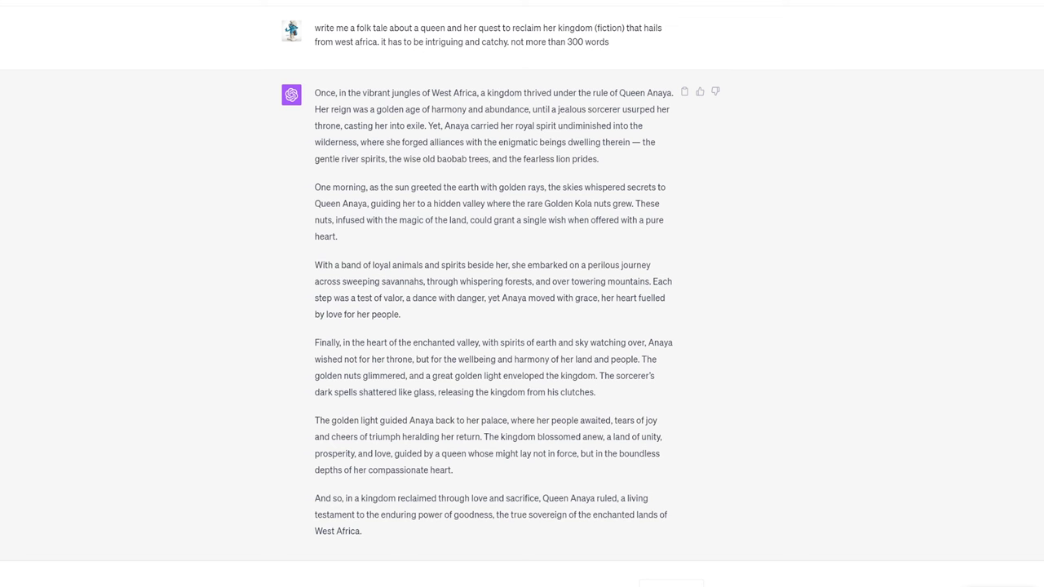
Ask for the story to be broken into scenes, describing each scene's adjectives and verbs for an illustrator.
scroll(493, 543, down, 2)
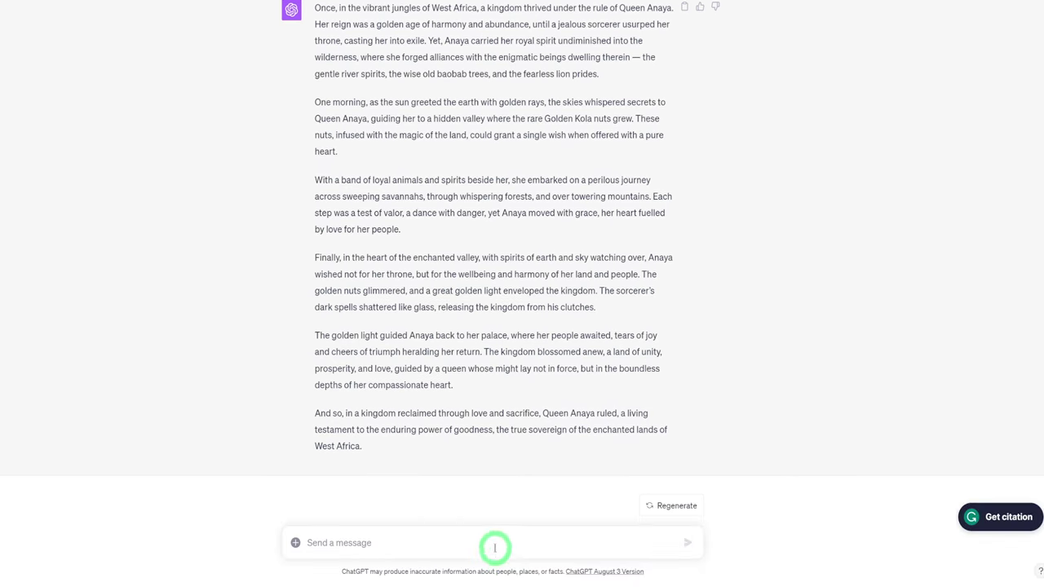
text(can you break the story down into scenes, for each scene describe the adjectives and verbs so i can explain it to an illustrator)
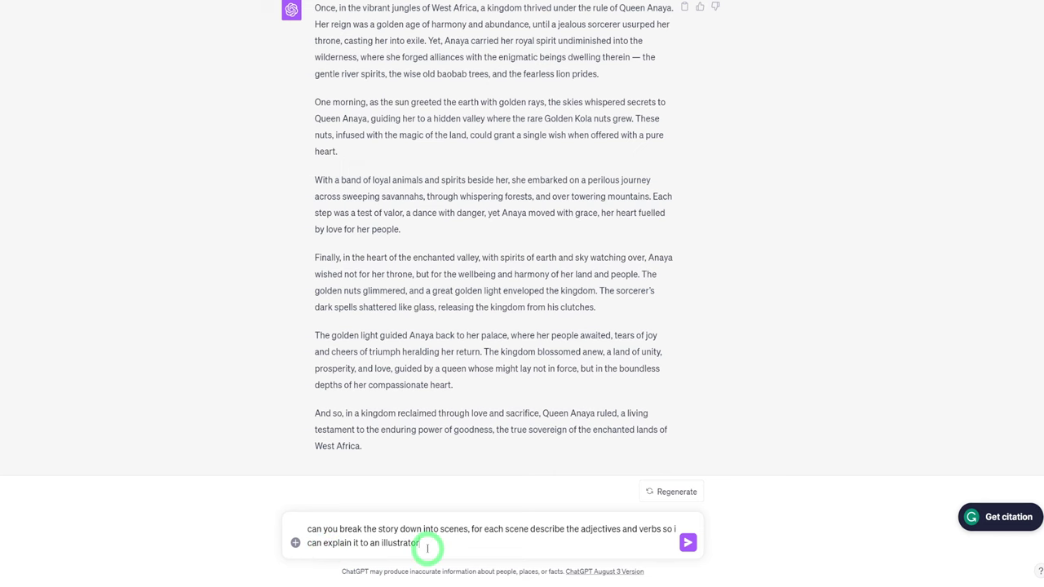
key(Return)
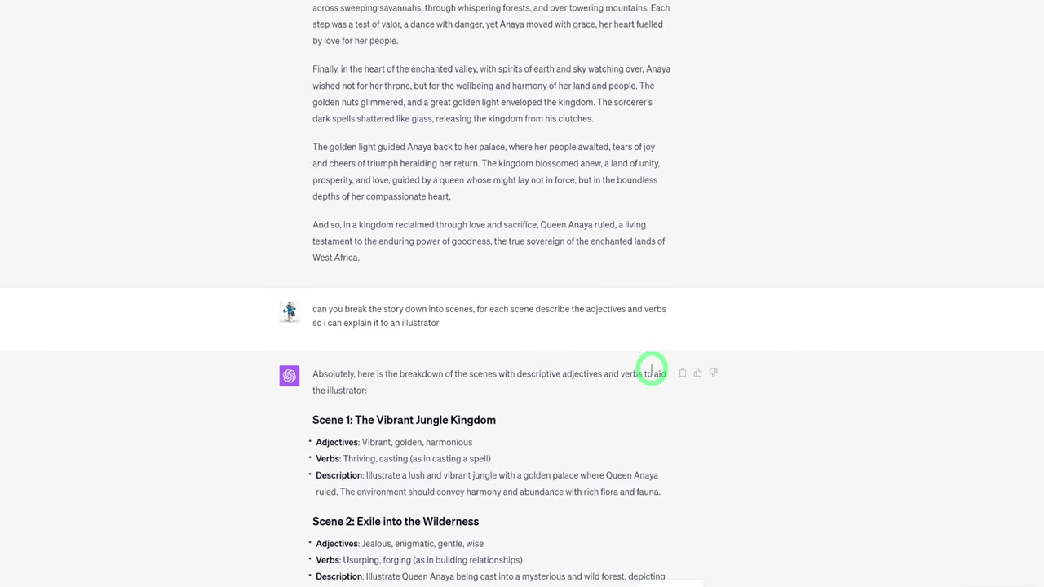
Read through the scene breakdown, highlighting the description of Scene 6: The Wish in the Enchanted Valley.
scroll(652, 369, down, 4)
scroll(652, 369, down, 5)
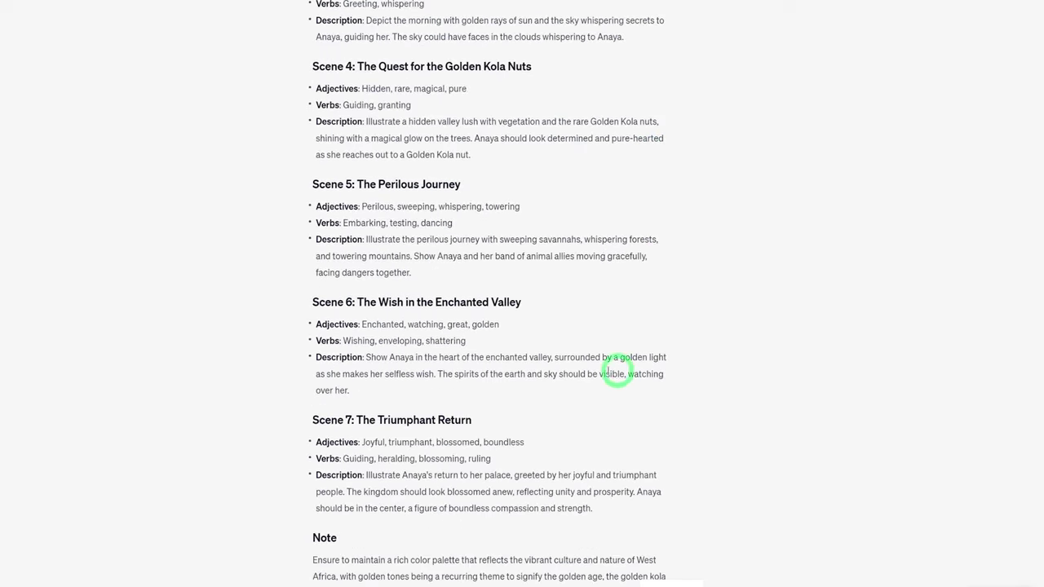
drag(367, 358, 400, 394)
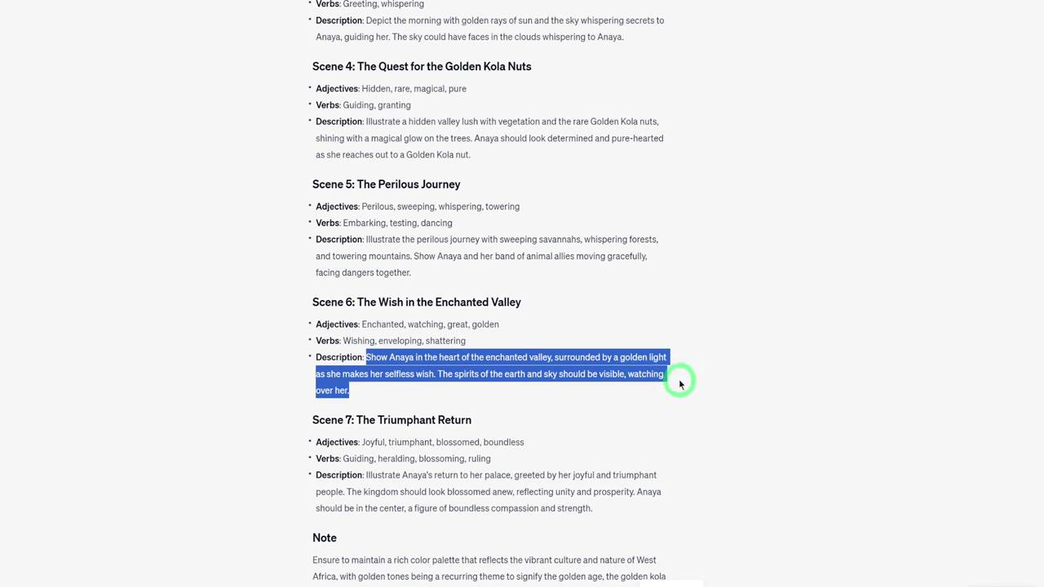
click(720, 371)
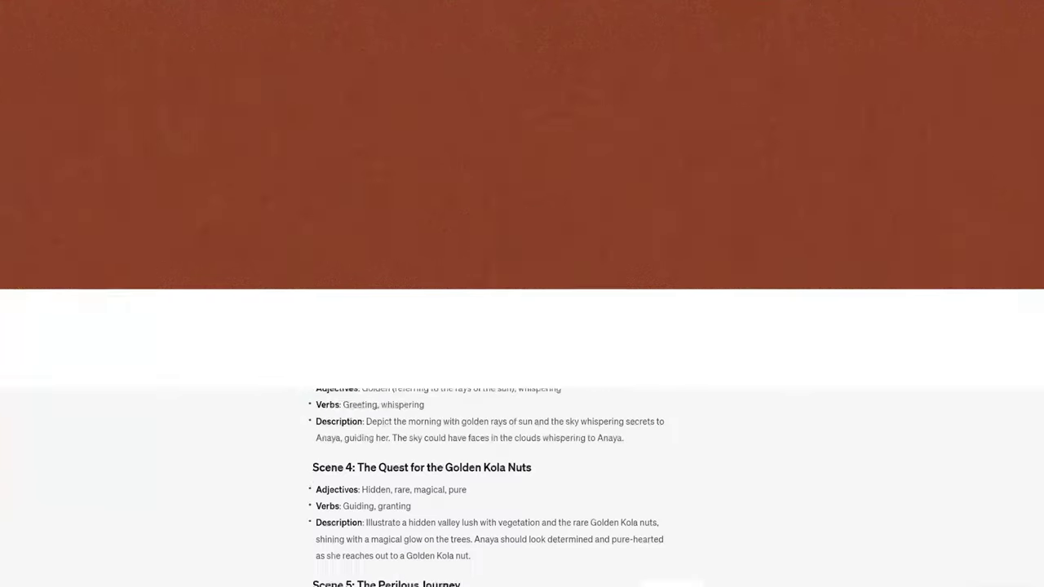
scroll(720, 367, up, 10)
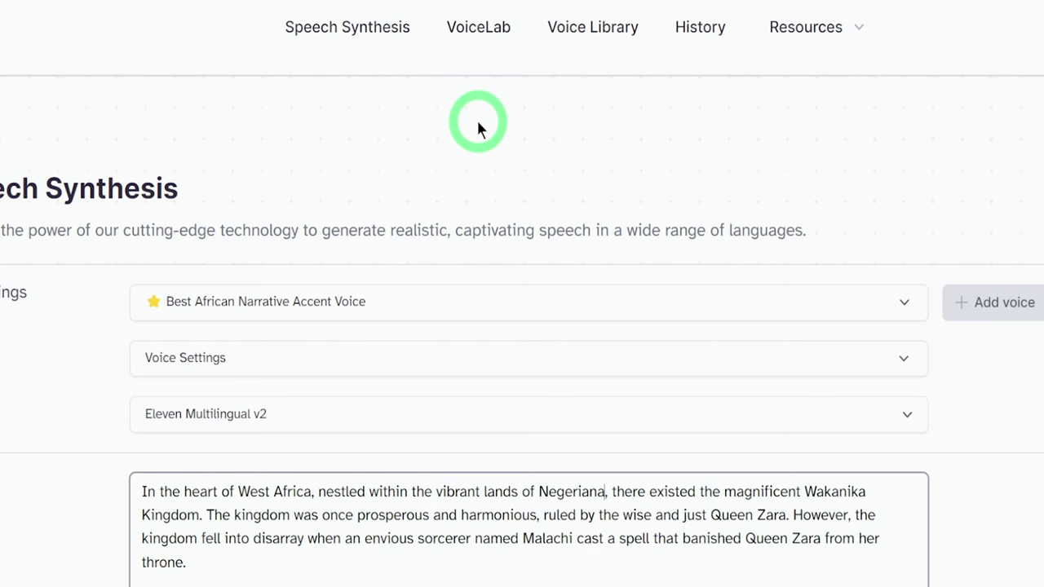
Browse the community voices in the ElevenLabs Voice Library.
click(593, 37)
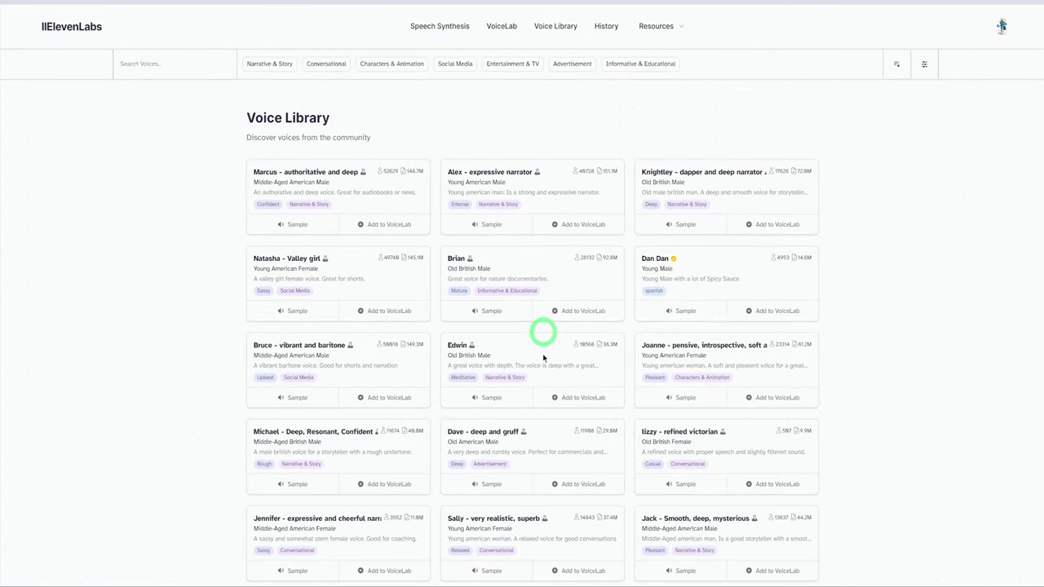
scroll(548, 367, down, 4)
scroll(548, 369, down, 3)
scroll(547, 368, up, 2)
scroll(547, 369, up, 5)
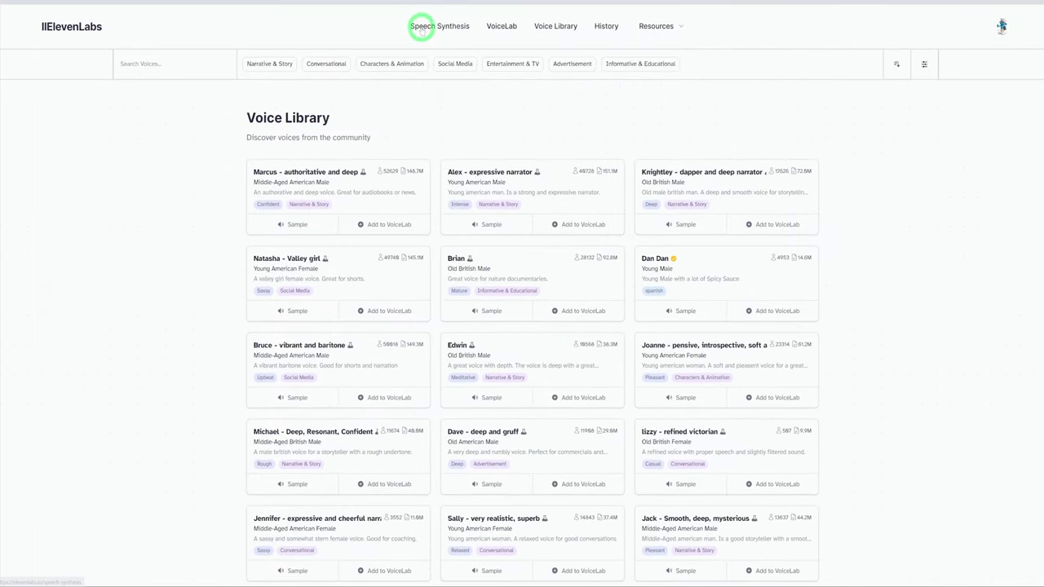
Generate speech for the Queen Zara story using Best African Narrative Accent Voice and Eleven Multilingual v2, and play the audio.
click(424, 27)
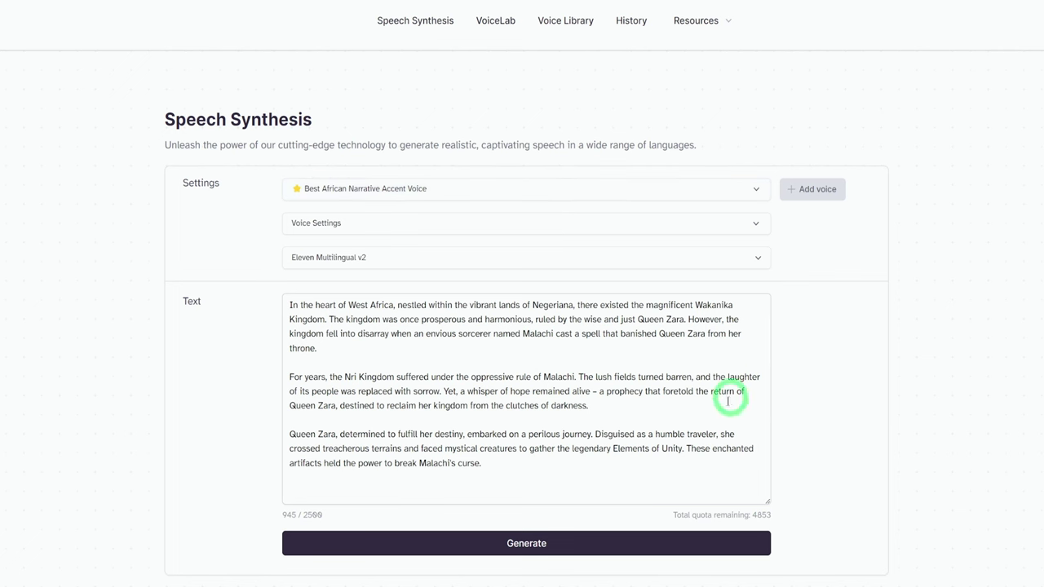
click(501, 554)
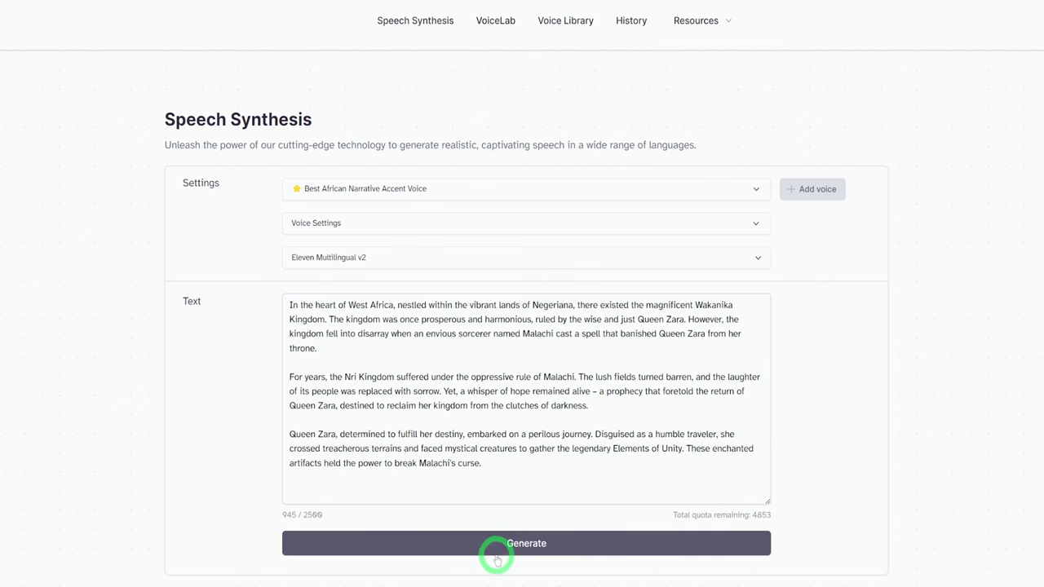
click(443, 554)
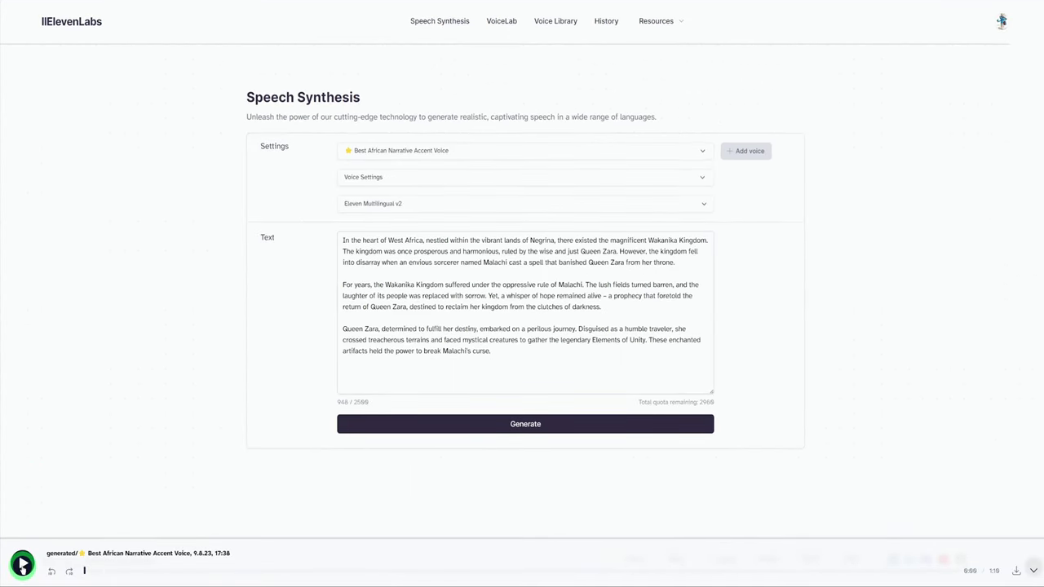
click(23, 563)
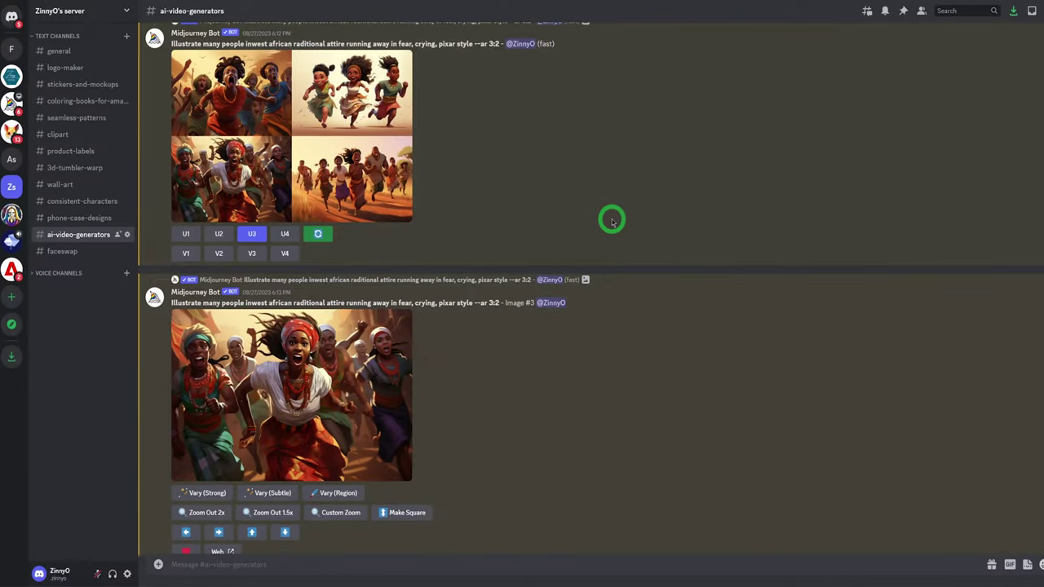
Switch to Discord and review the Midjourney illustrations of fleeing people, crying people and treacherous terrains in the ai-video-generators channel.
scroll(614, 220, up, 5)
scroll(613, 221, up, 10)
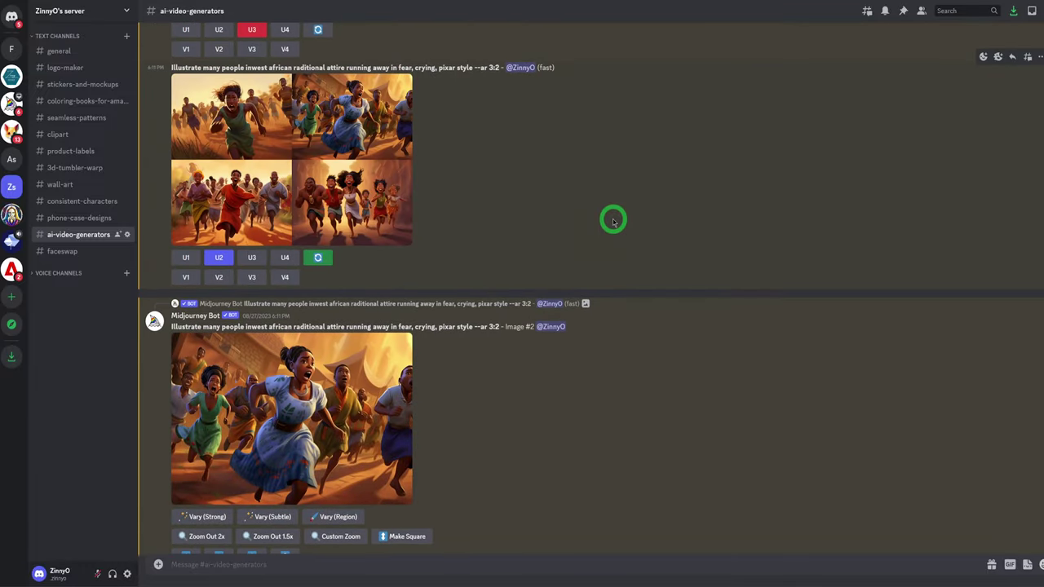
scroll(614, 221, up, 8)
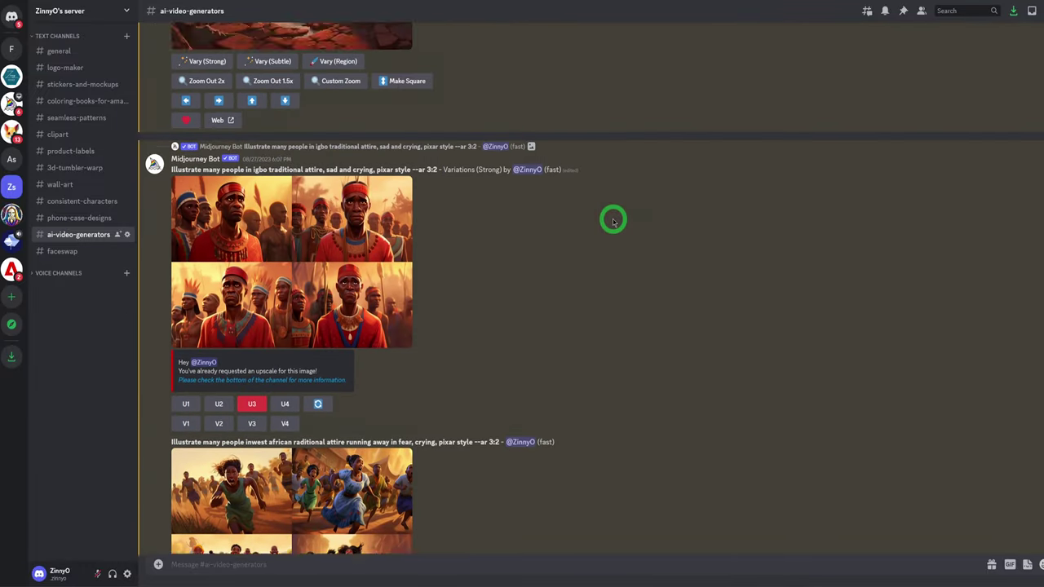
scroll(612, 219, up, 8)
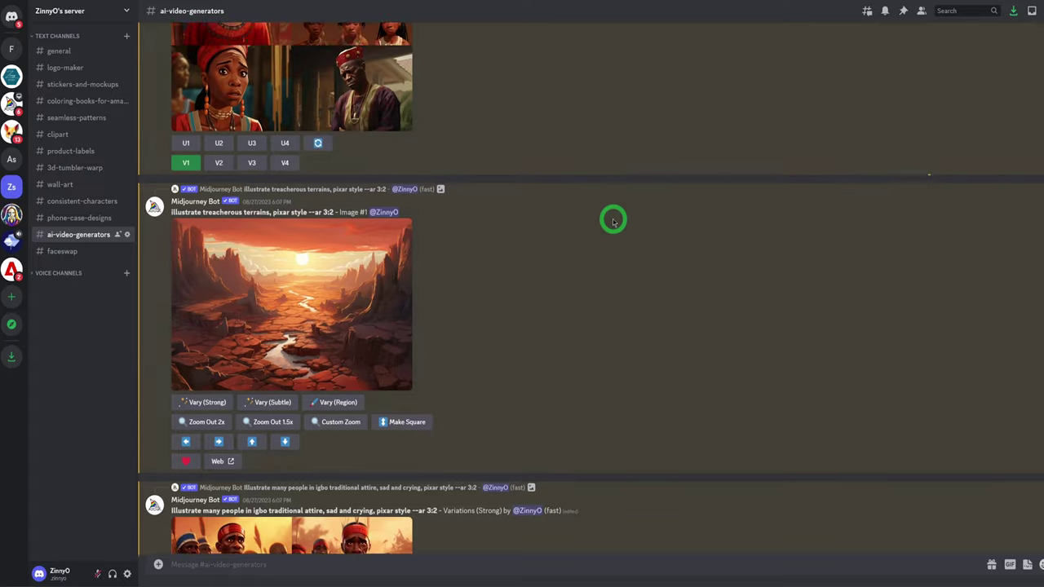
scroll(614, 221, up, 5)
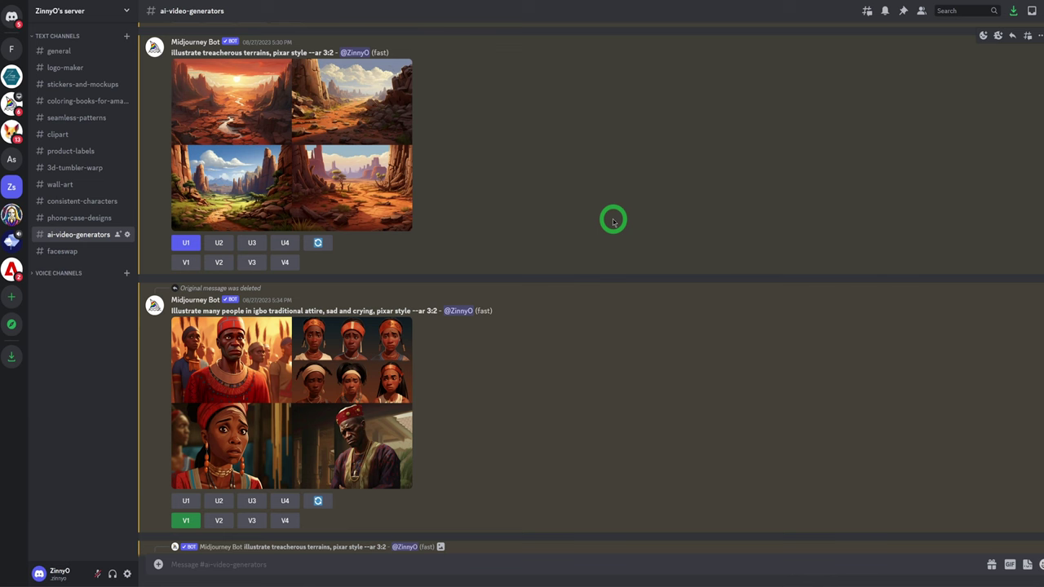
scroll(638, 253, down, 8)
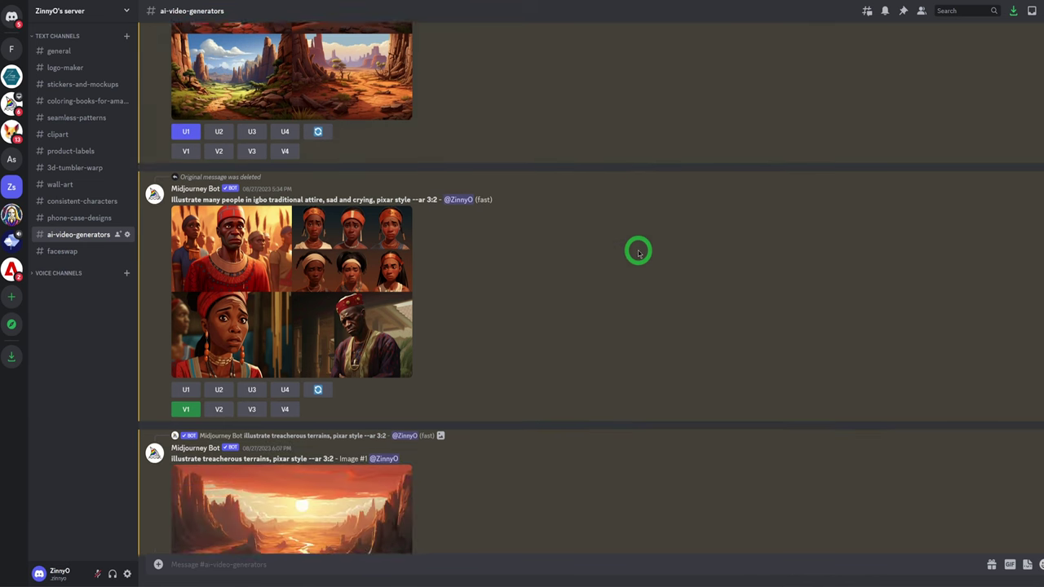
scroll(639, 251, down, 10)
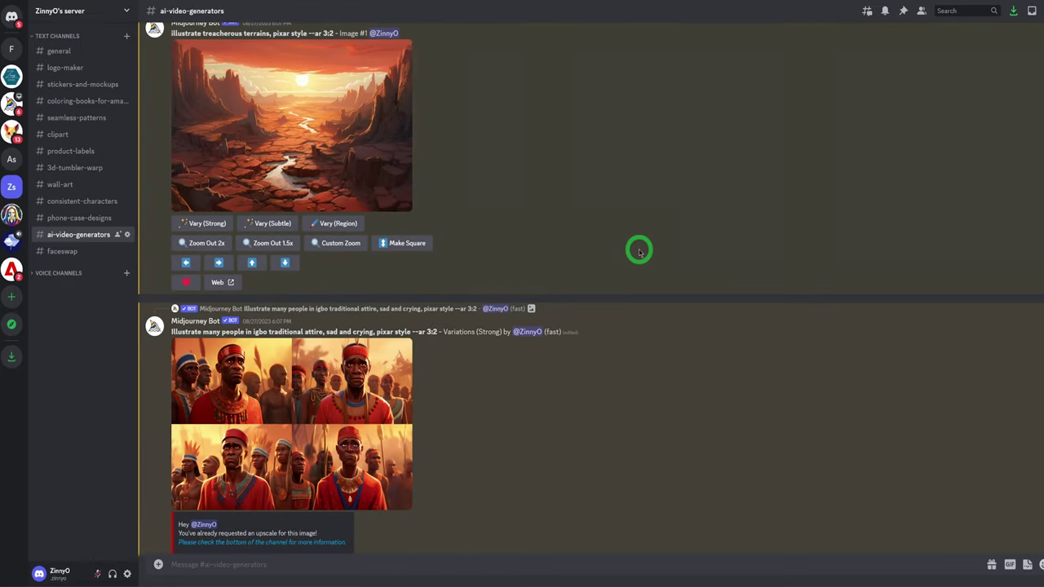
scroll(639, 251, down, 3)
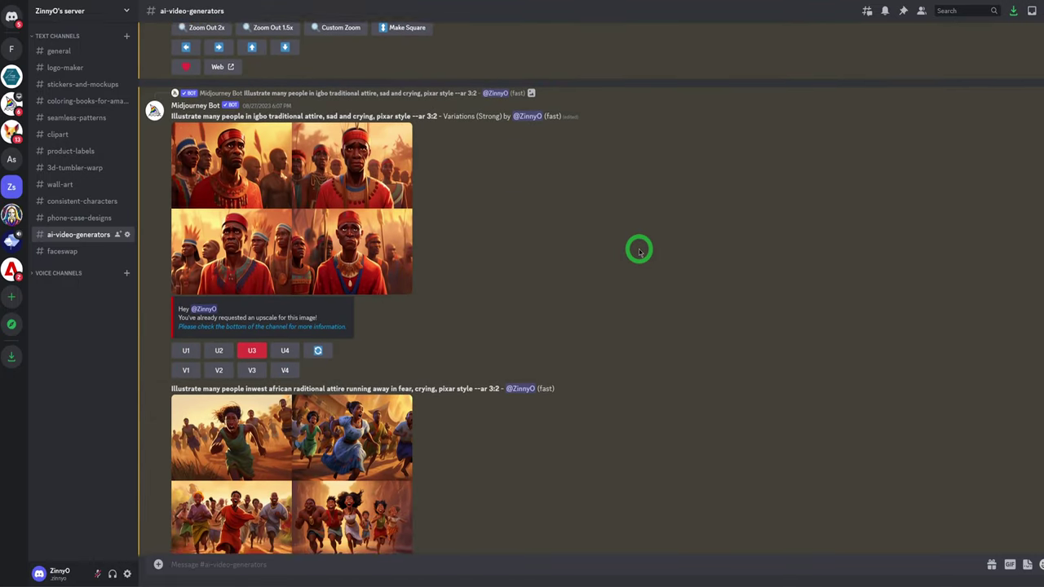
scroll(639, 253, down, 4)
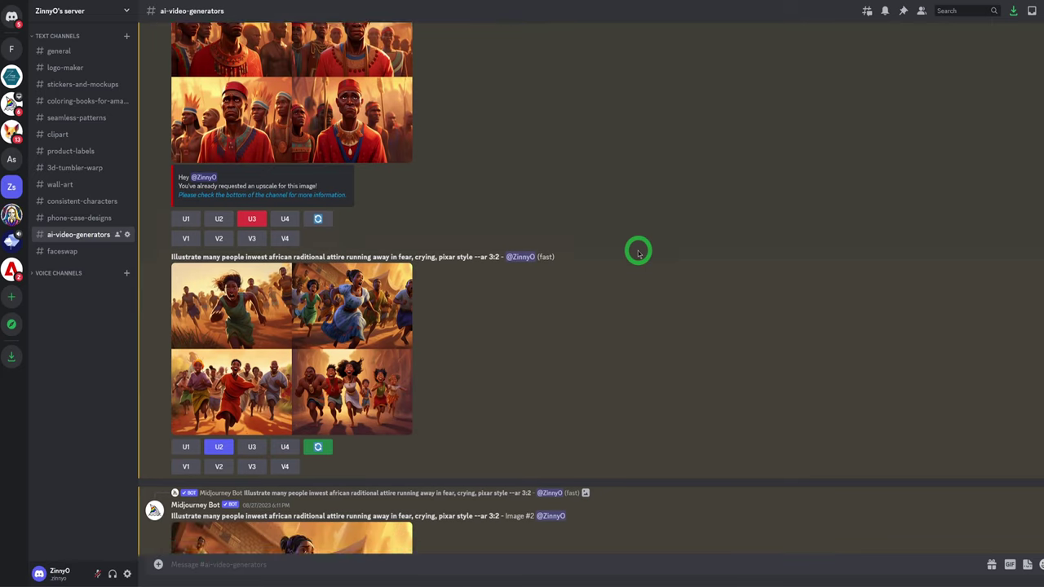
scroll(639, 253, down, 3)
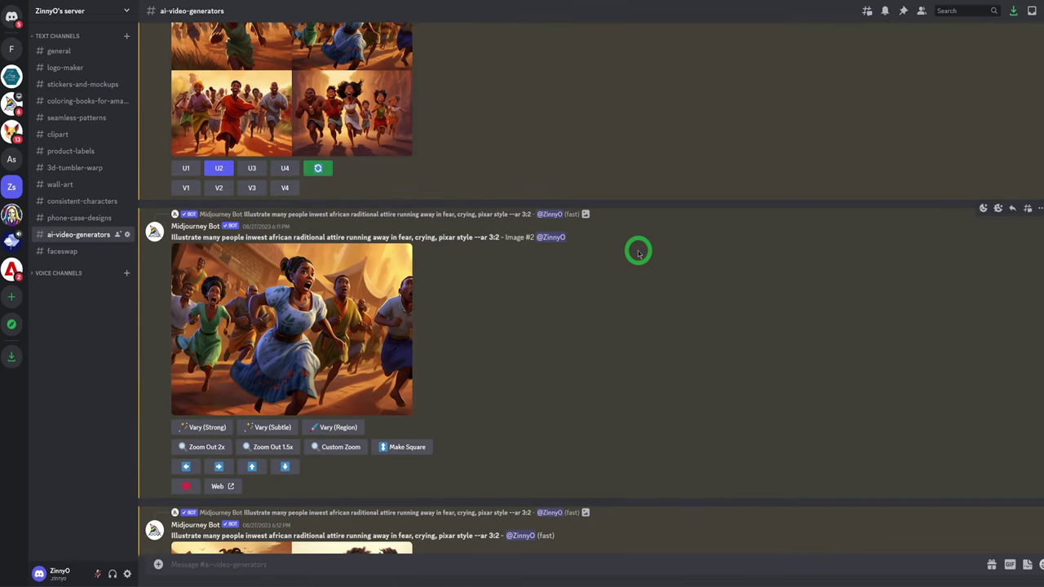
Go back to the earlier "map of africa, highlighting nigeria" prompt and examine its image grid and upscaled image.
scroll(638, 253, up, 3)
scroll(639, 253, up, 15)
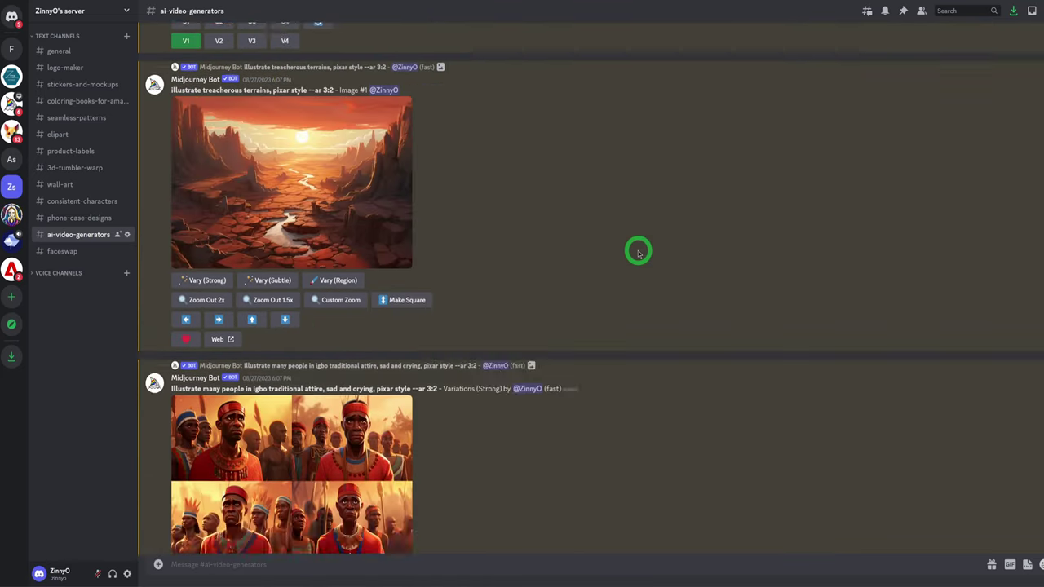
scroll(638, 253, up, 10)
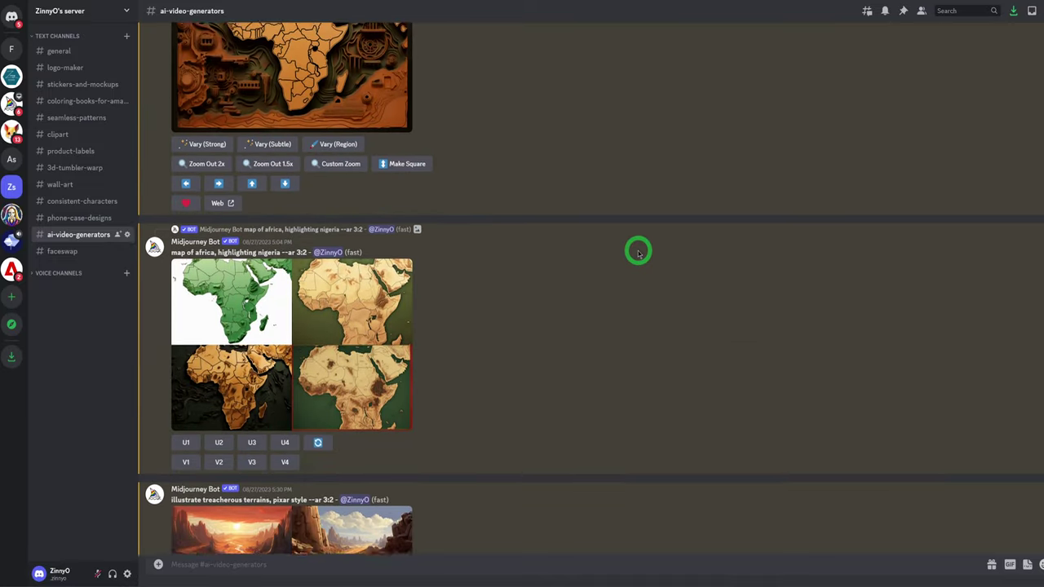
scroll(639, 253, up, 3)
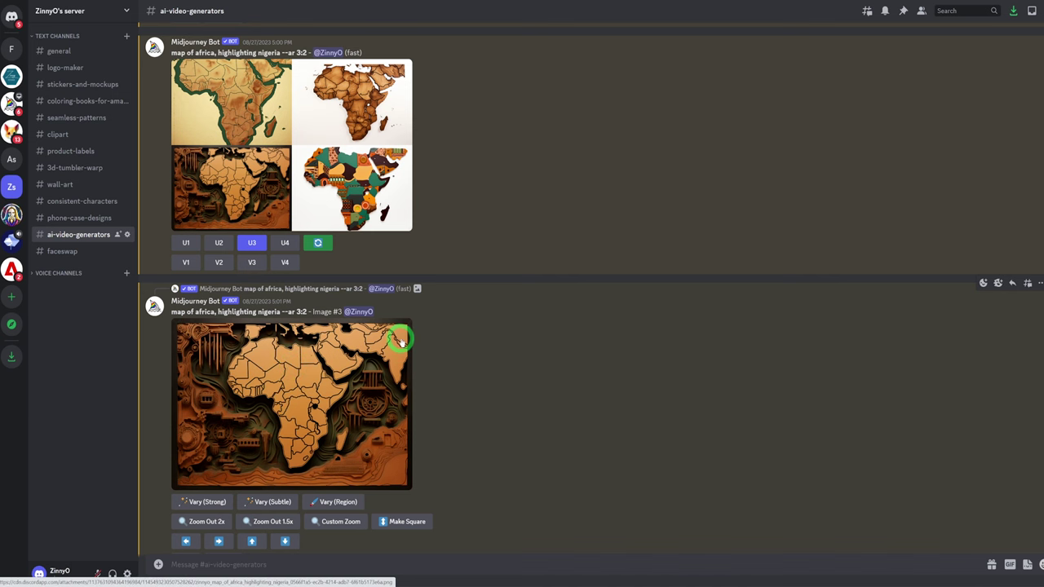
scroll(523, 328, up, 1)
scroll(523, 330, up, 1)
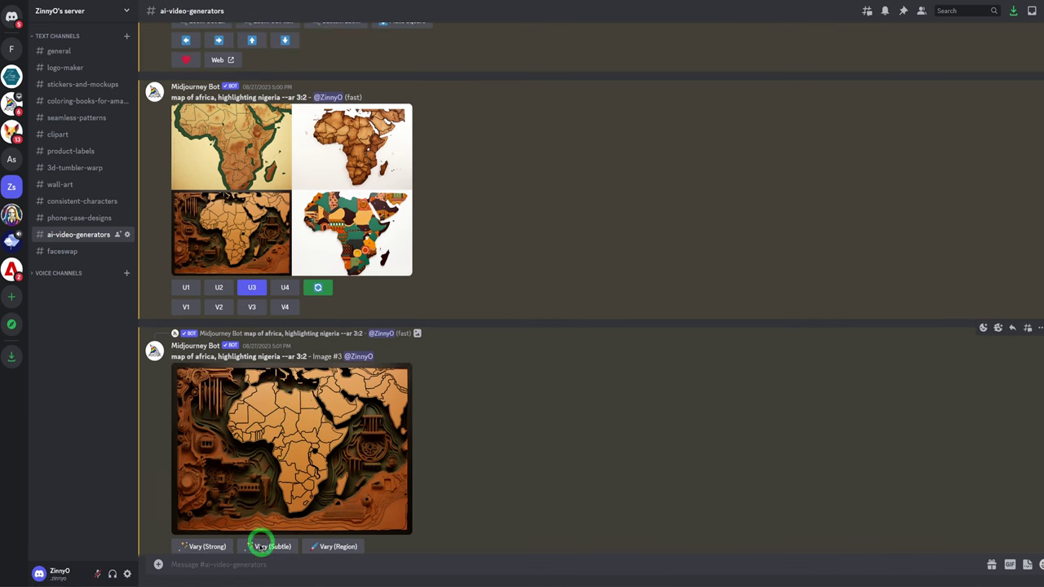
Start an /imagine prompt with Midjourney in Discord, and switch to ChatGPT to consult the story and its scene breakdown.
click(227, 570)
text(/)
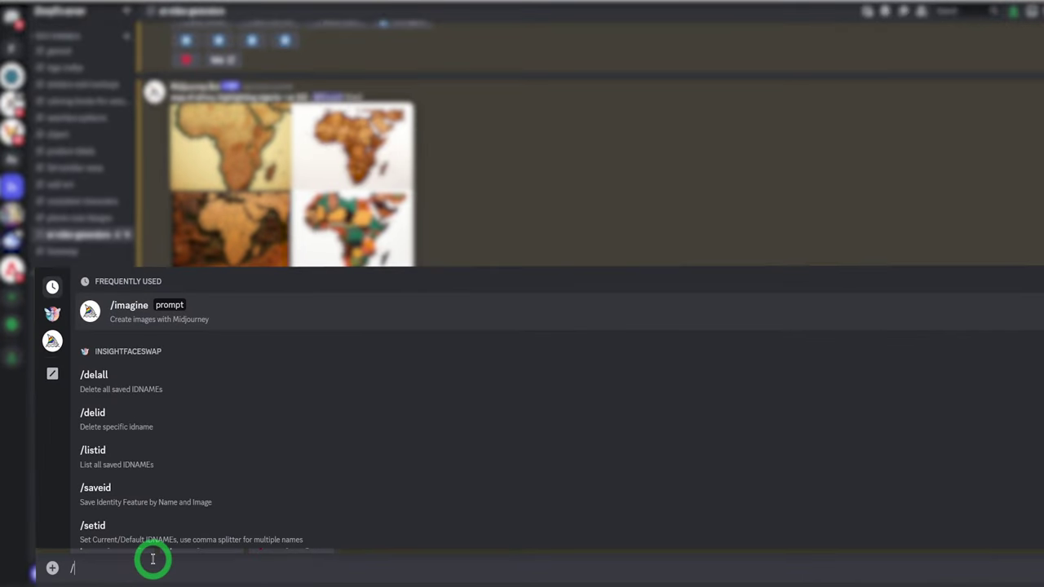
click(129, 305)
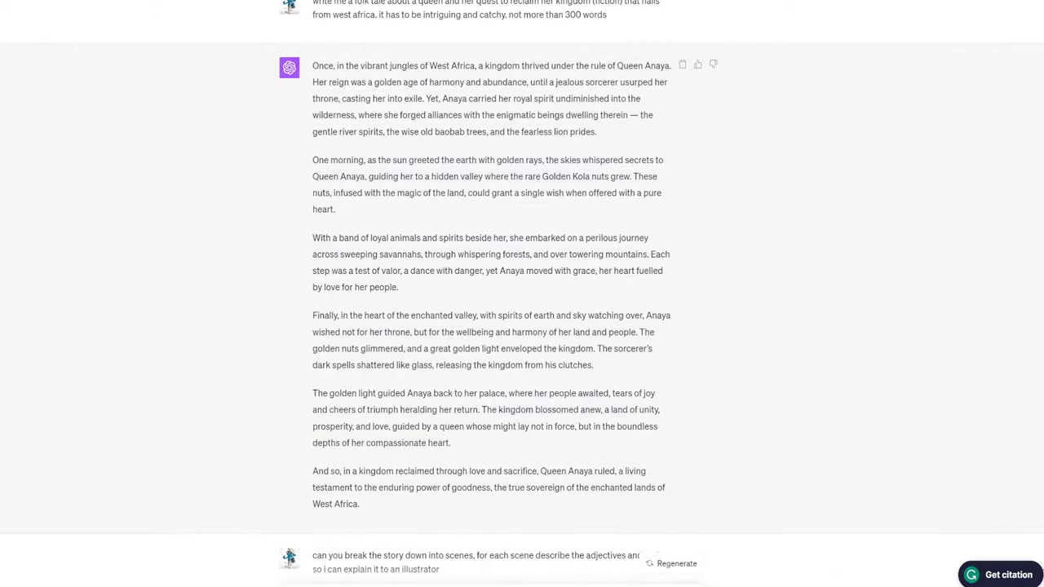
click(436, 359)
scroll(437, 365, down, 7)
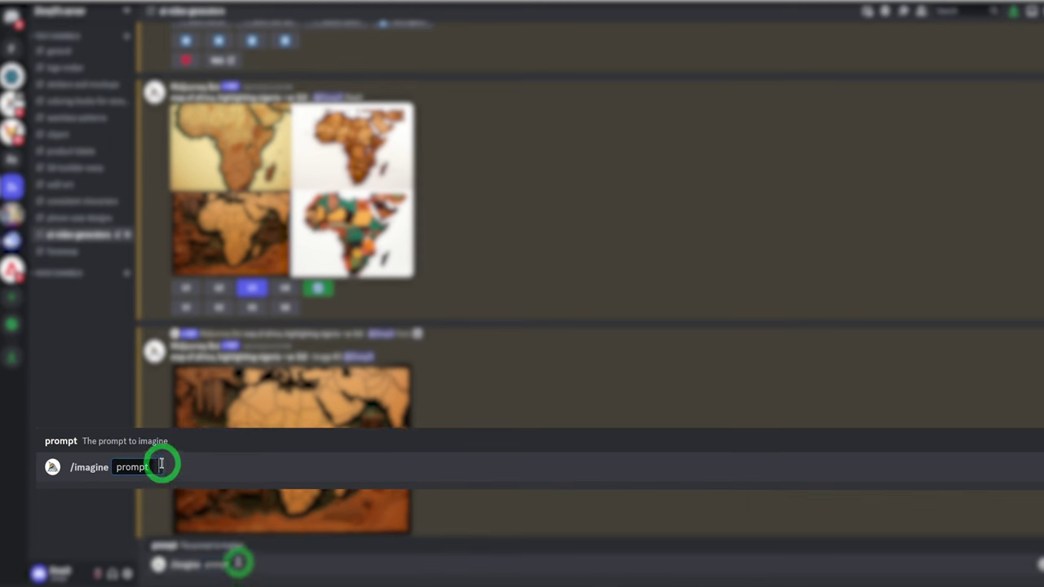
Try the aspect ratio parameter --ar 3:2 in Discord's /imagine prompt and clear it.
text(--ar 3)
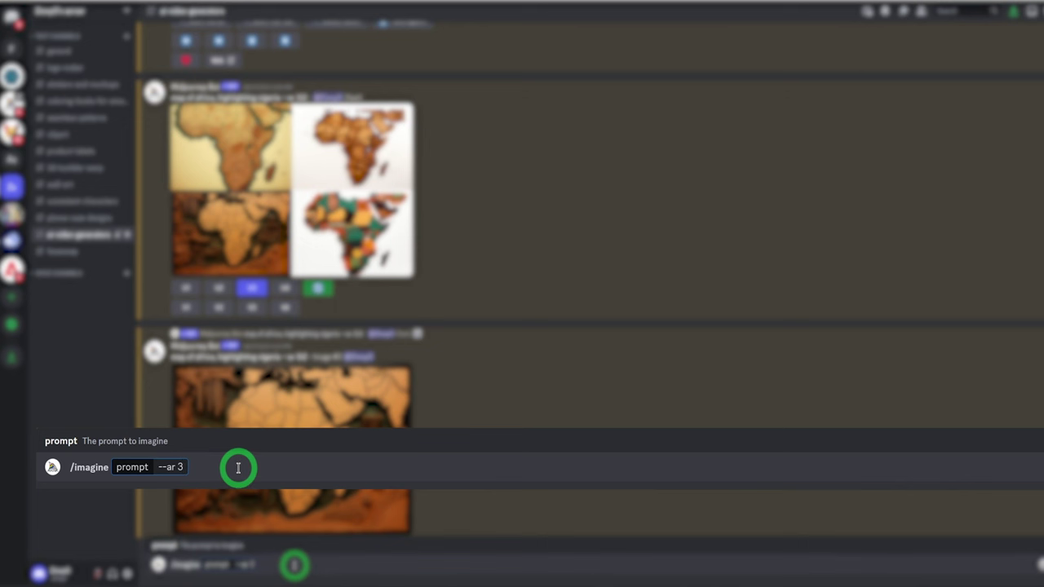
text(:2)
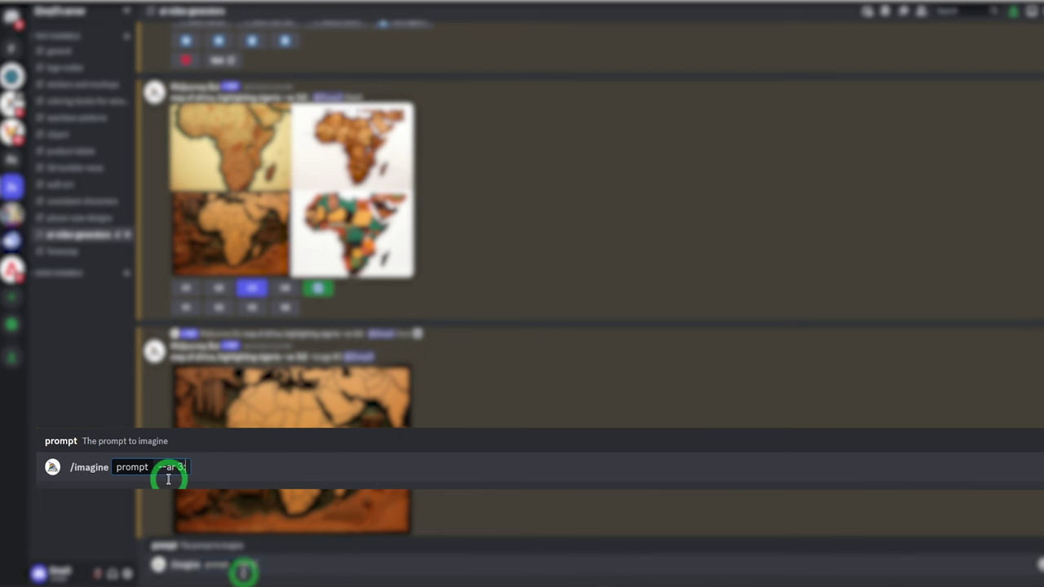
key(BackSpace)
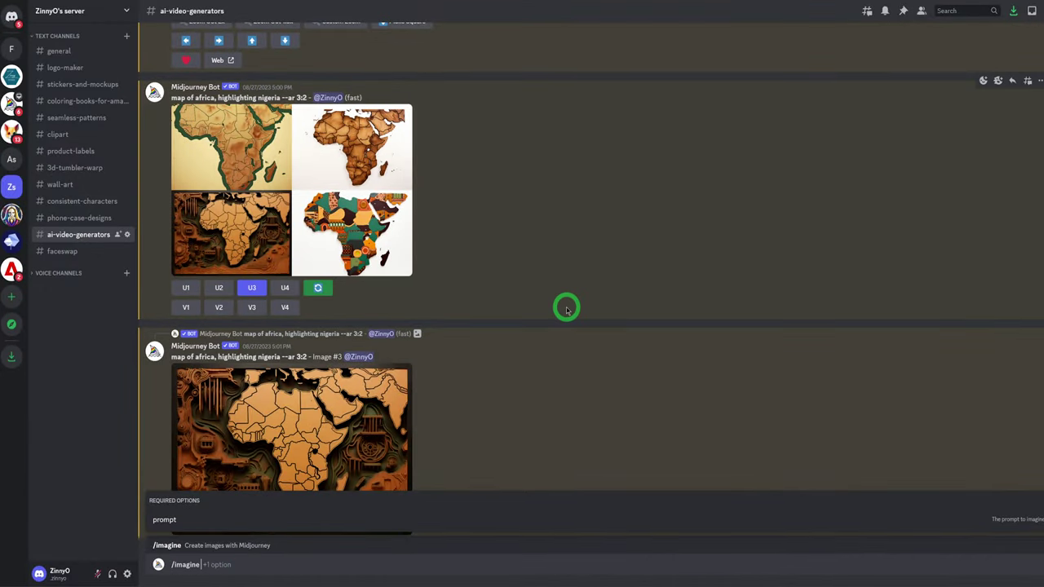
Browse the ai-video-generators channel to the newest oppressive ruler illustration and view its Image #2 upscale enlarged.
scroll(567, 308, down, 1)
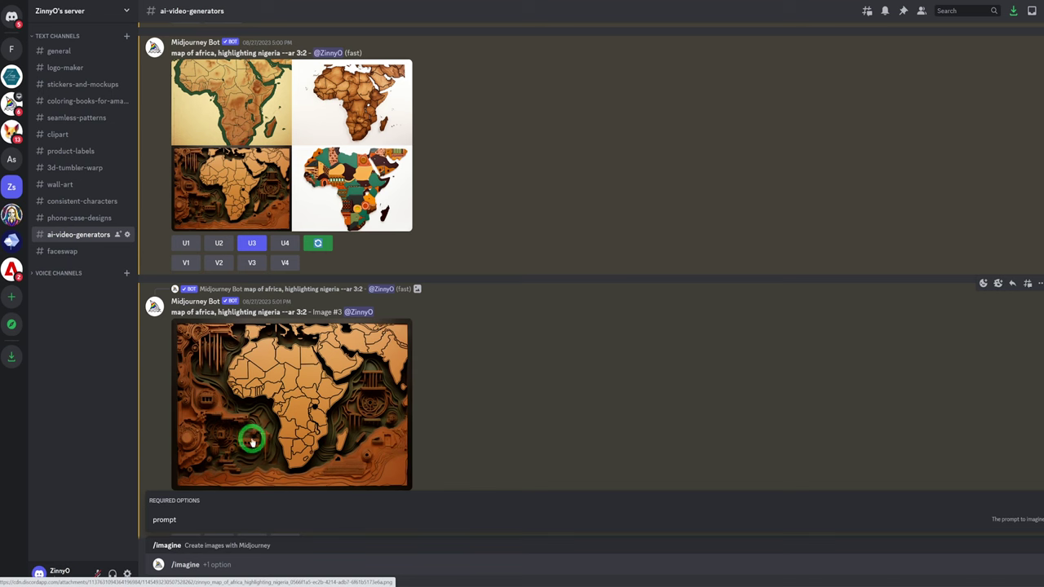
scroll(441, 410, down, 15)
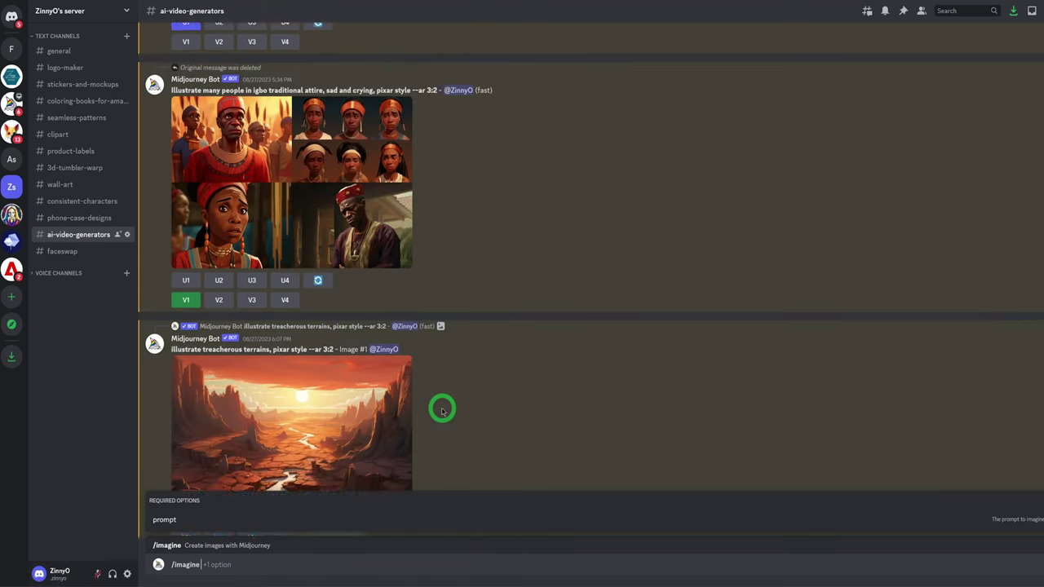
scroll(442, 411, down, 15)
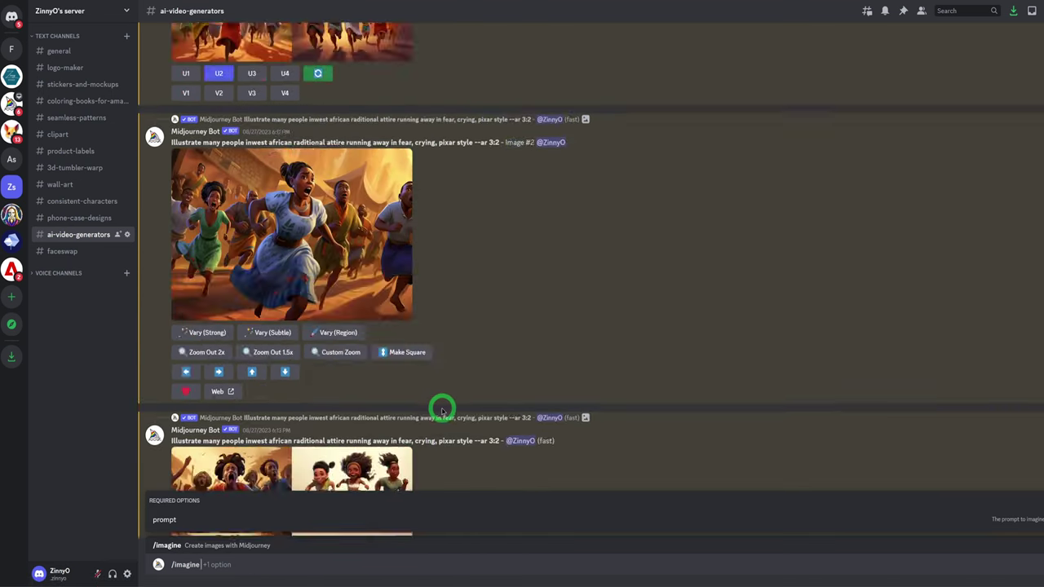
scroll(441, 410, down, 15)
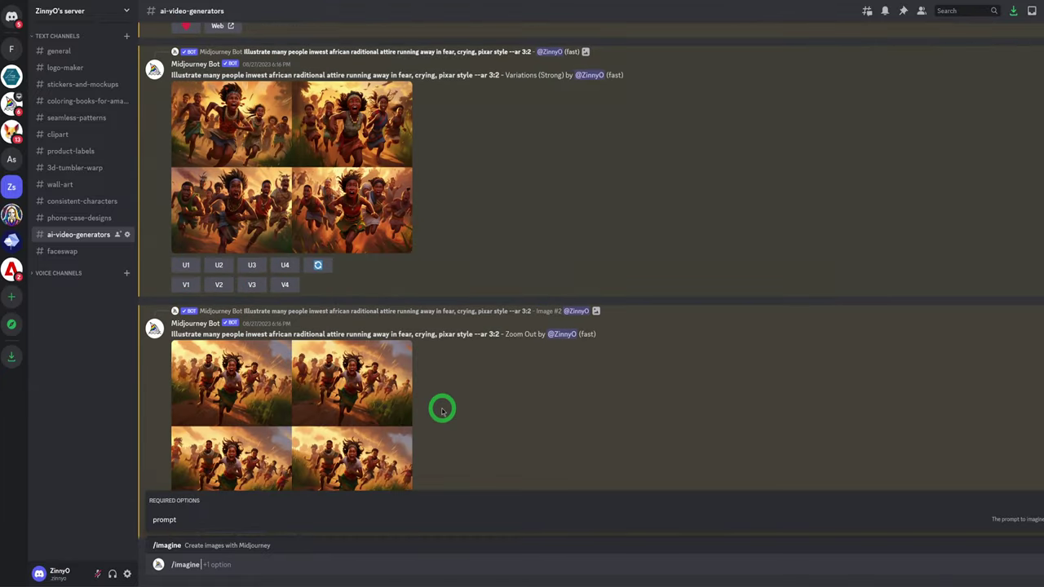
scroll(441, 410, down, 15)
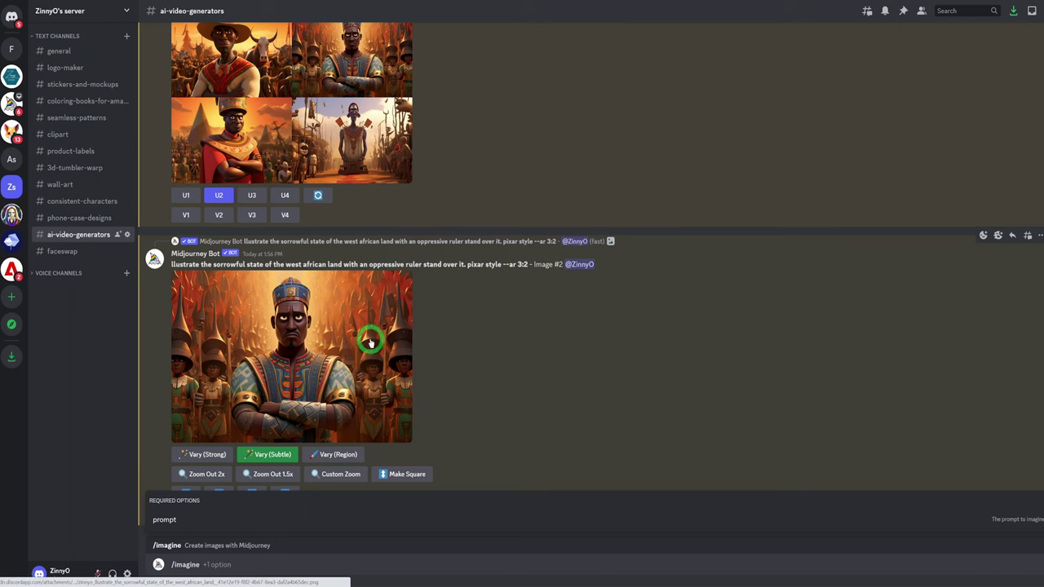
click(329, 346)
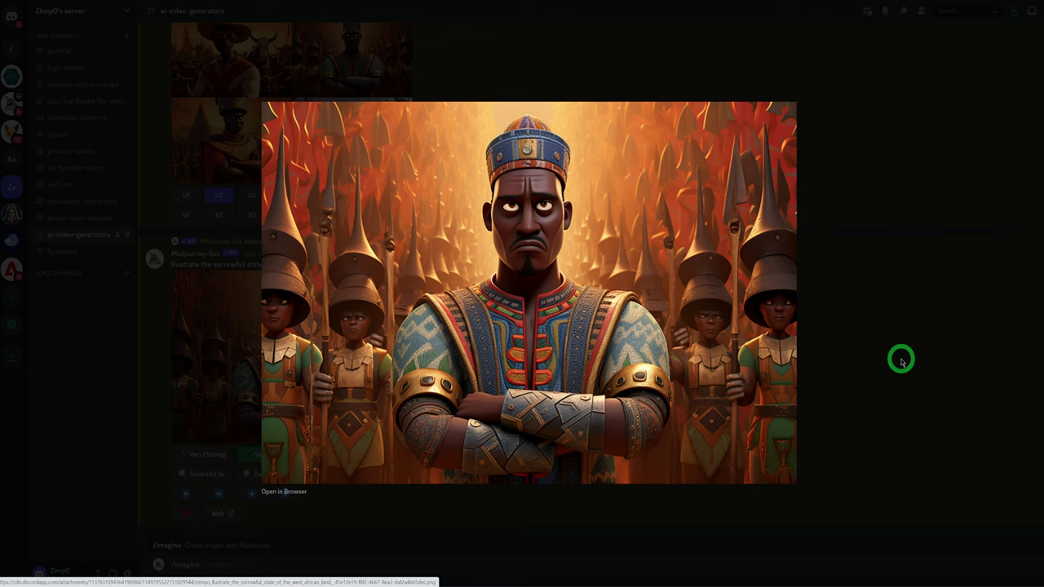
click(868, 369)
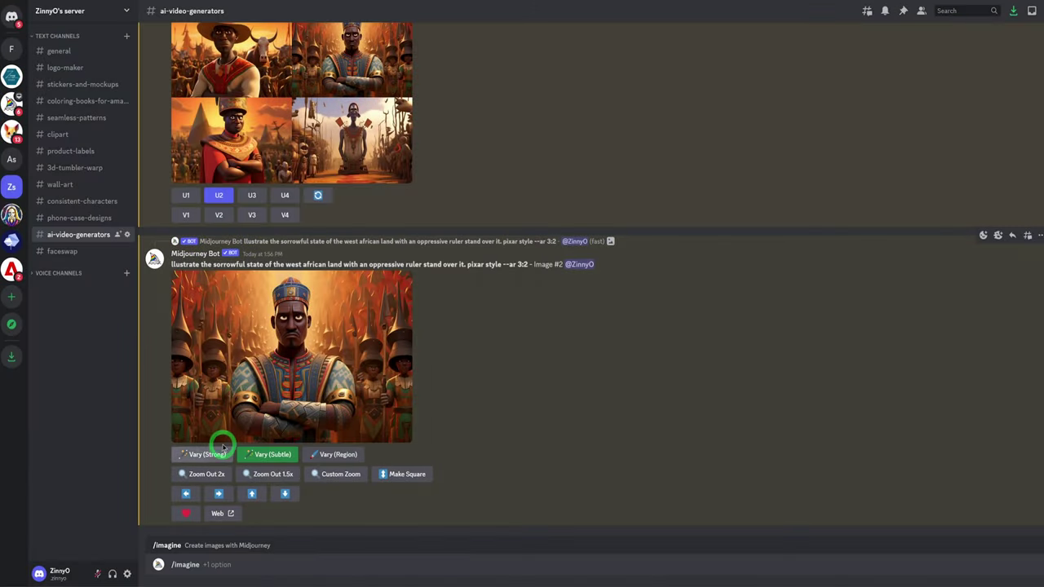
Open the enlarged oppressive ruler image in the browser, bring up its save options, and return to the Discord channel.
click(233, 408)
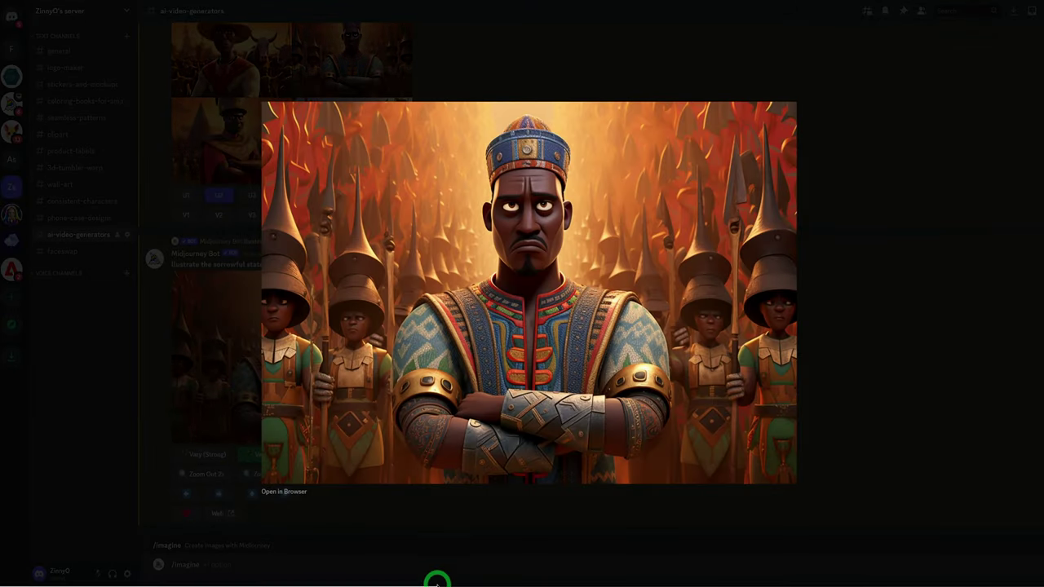
click(296, 499)
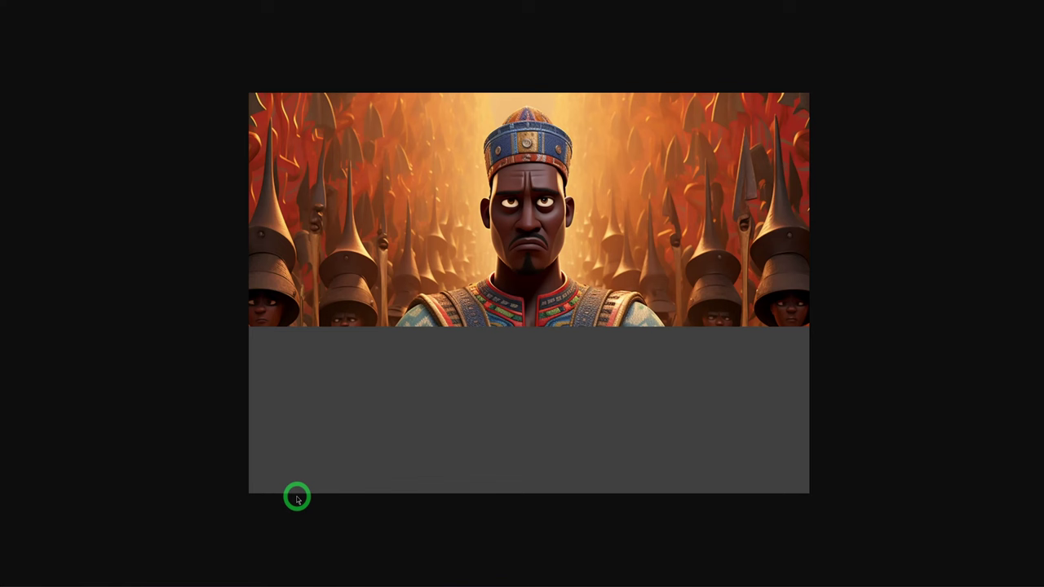
right_click(431, 308)
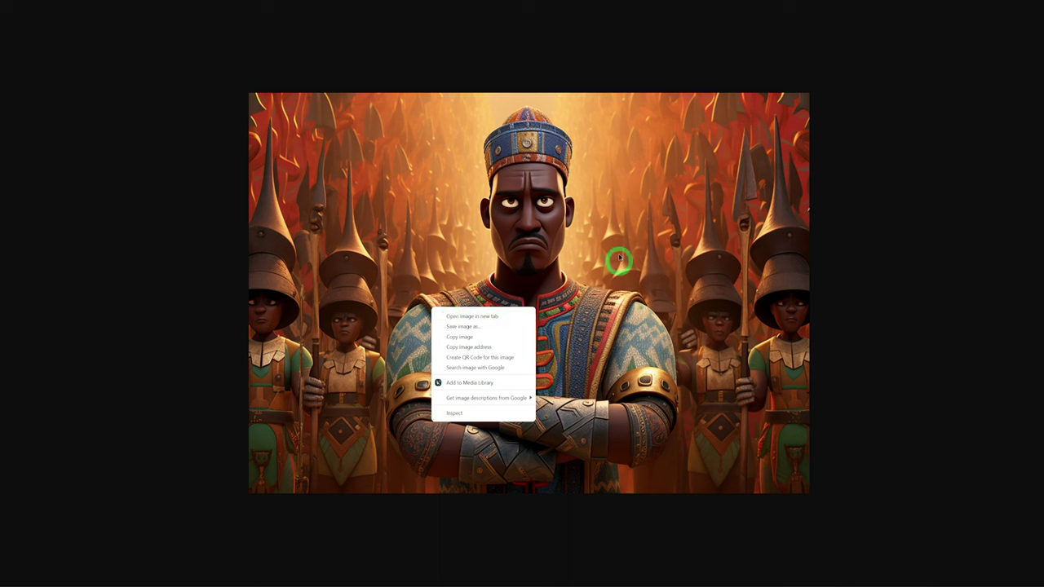
click(859, 220)
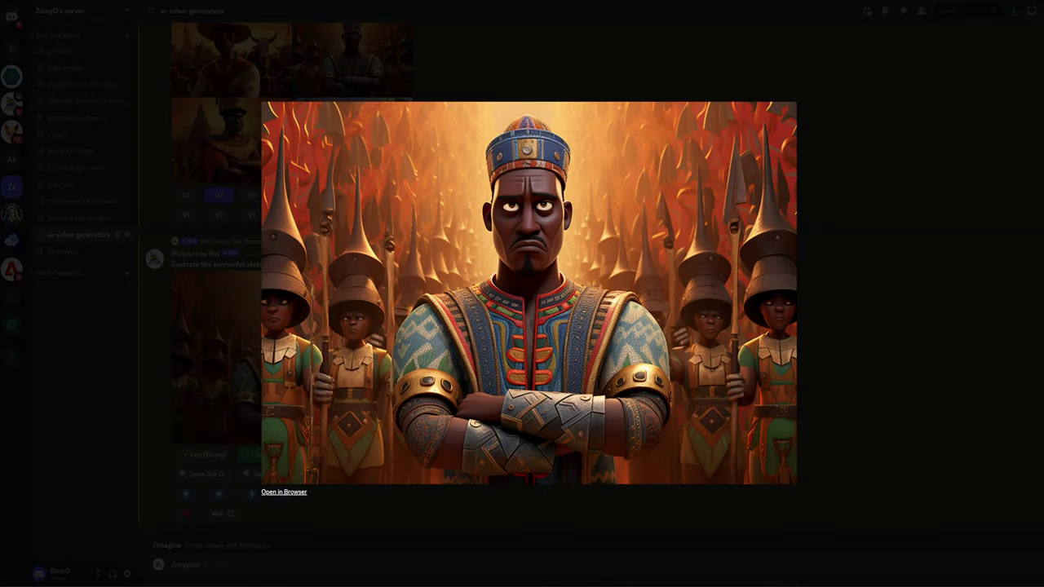
click(570, 71)
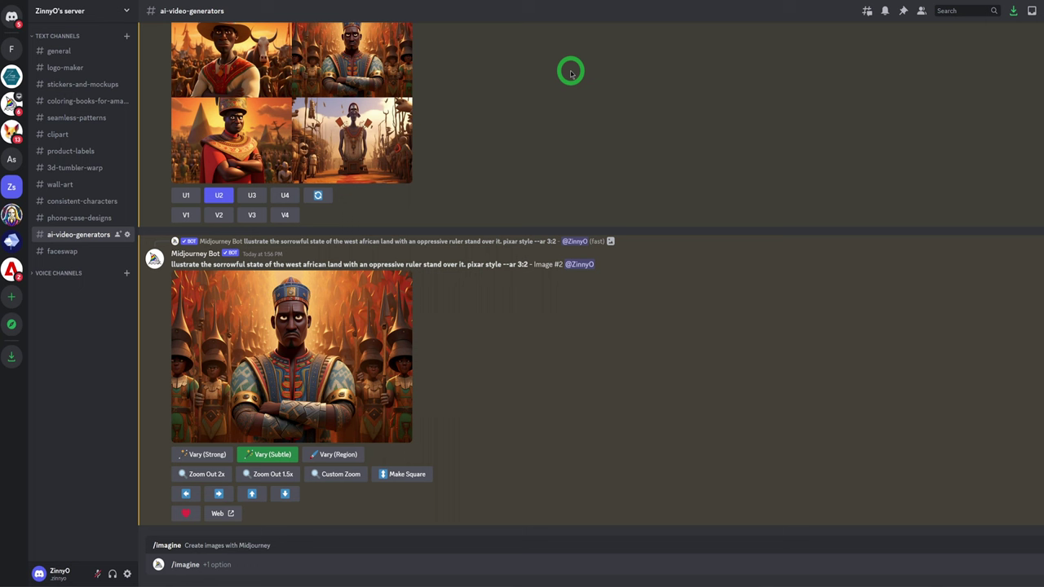
Review the oppressive ruler image grid and the earlier Image #3 upscale of the ruler in a hat.
scroll(409, 151, up, 5)
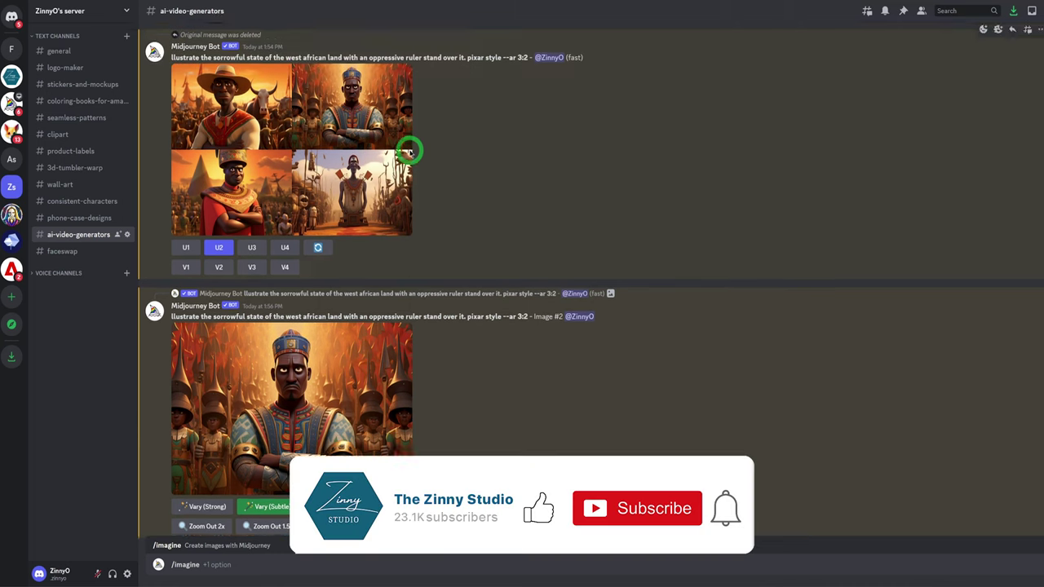
scroll(410, 152, up, 3)
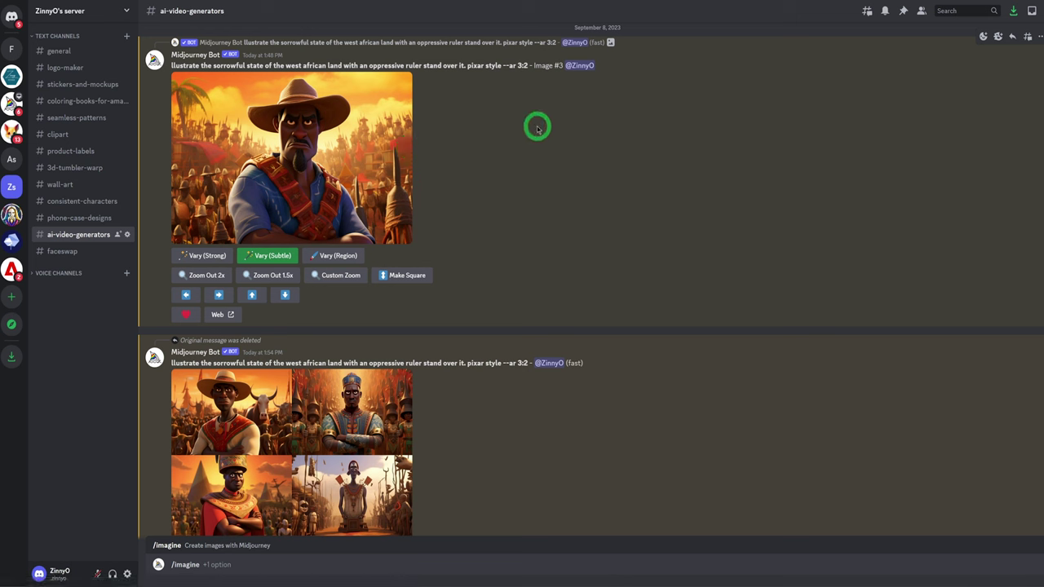
scroll(595, 151, up, 3)
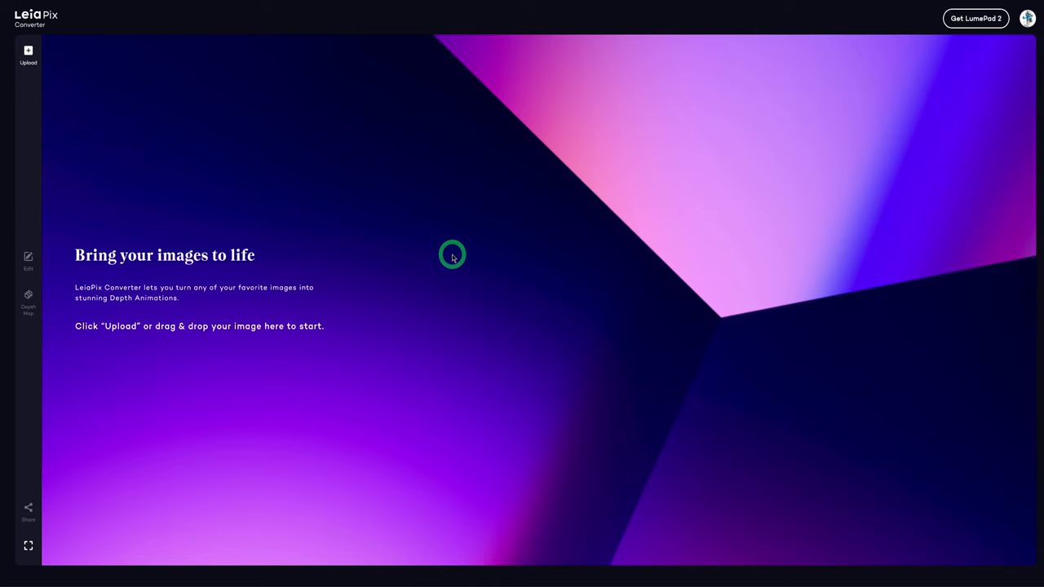
Switch to LeiaPix Converter and upload the African queen on a throne illustration from the Upscaled Images folder.
click(28, 54)
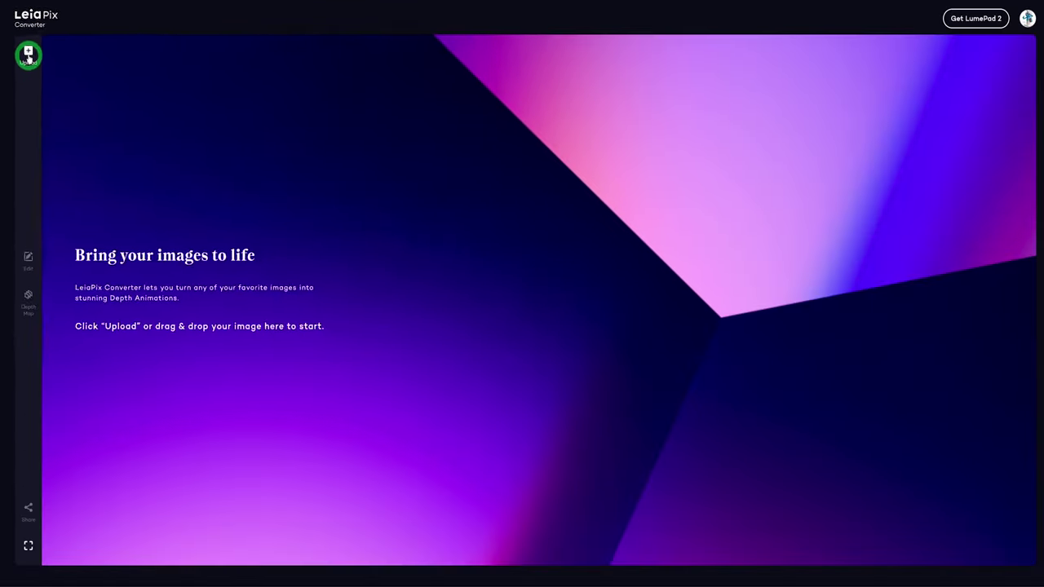
click(231, 99)
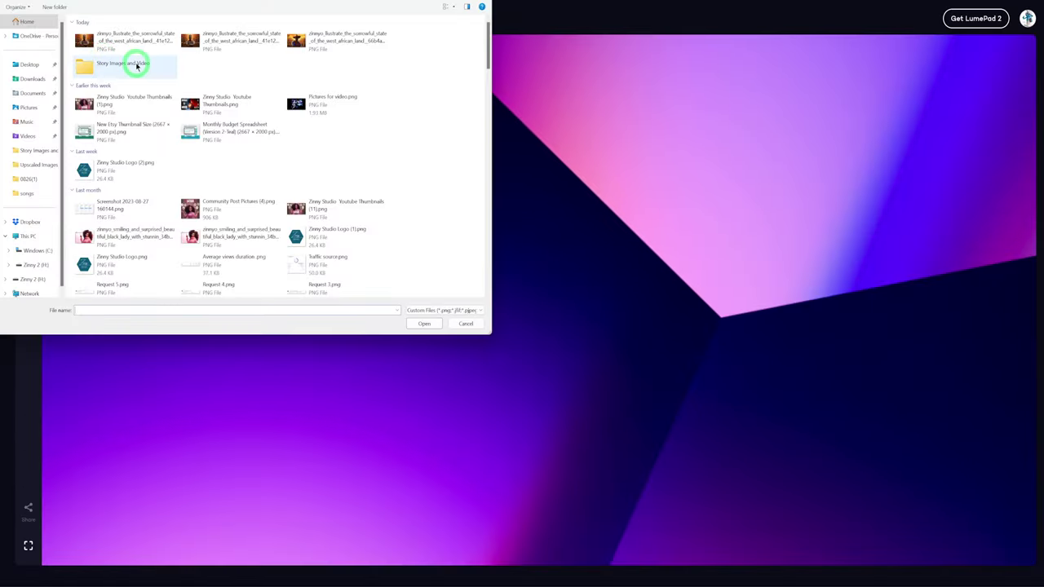
double_click(136, 65)
click(124, 100)
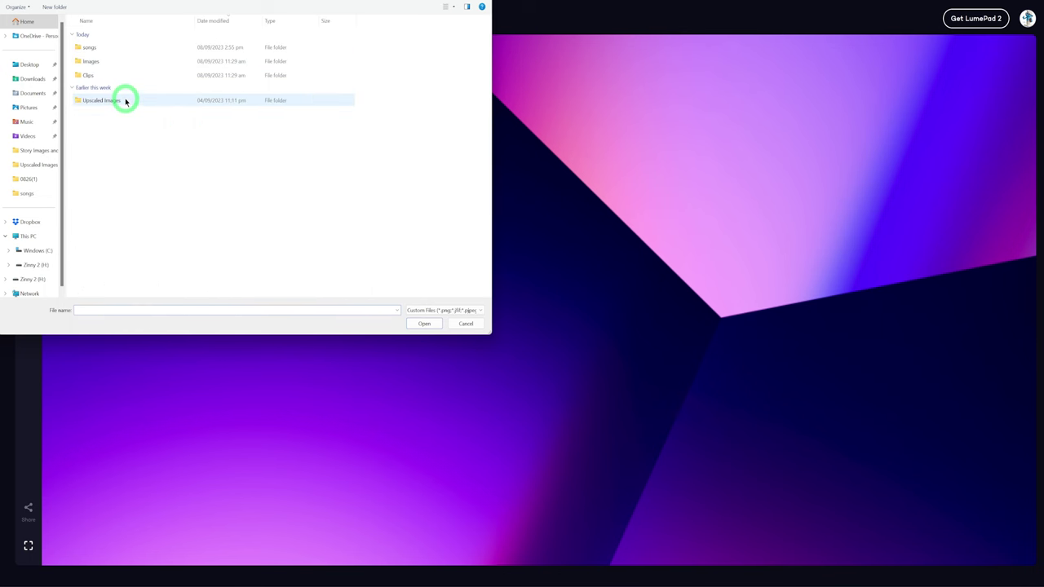
double_click(125, 102)
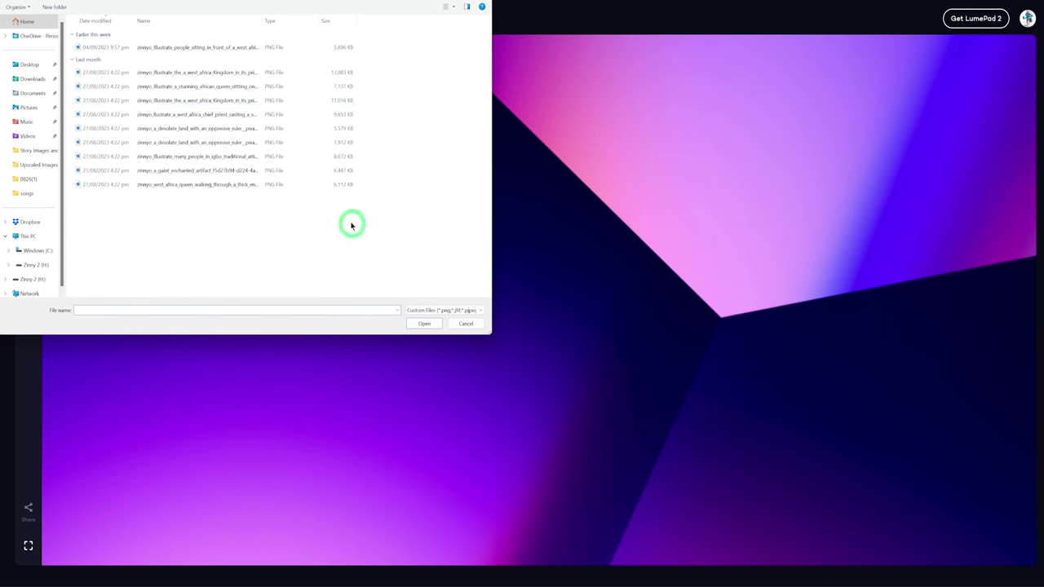
click(153, 161)
click(145, 18)
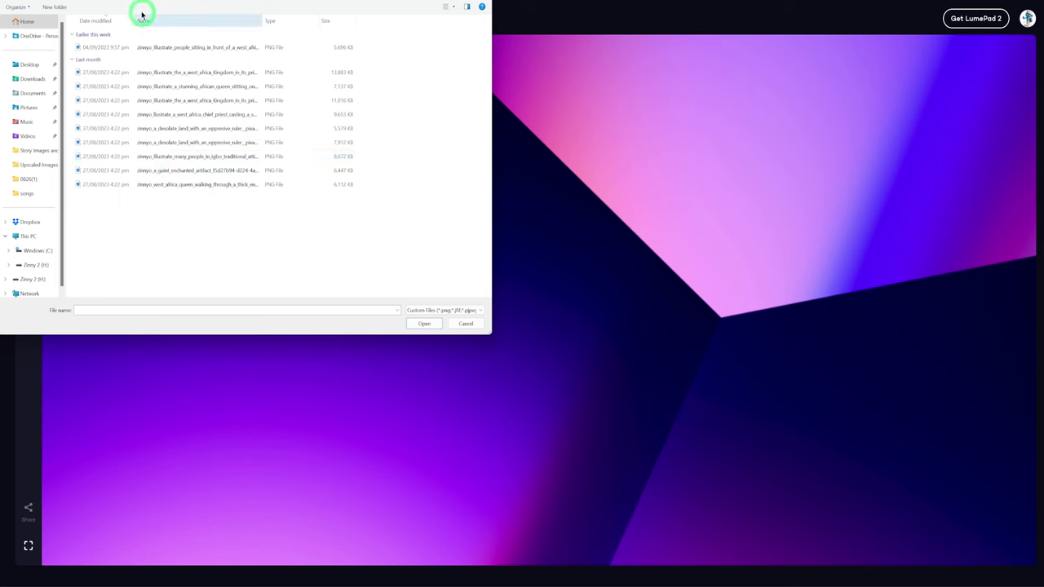
click(419, 328)
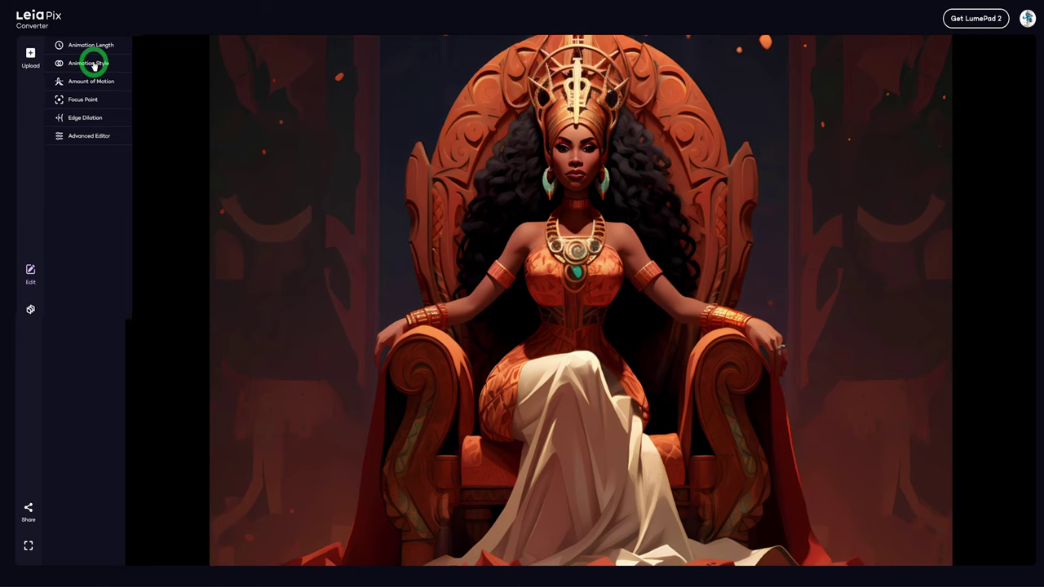
Try the queen animation's amount of motion at More, set it back to Regular, and view the Edge Dilation options.
click(131, 87)
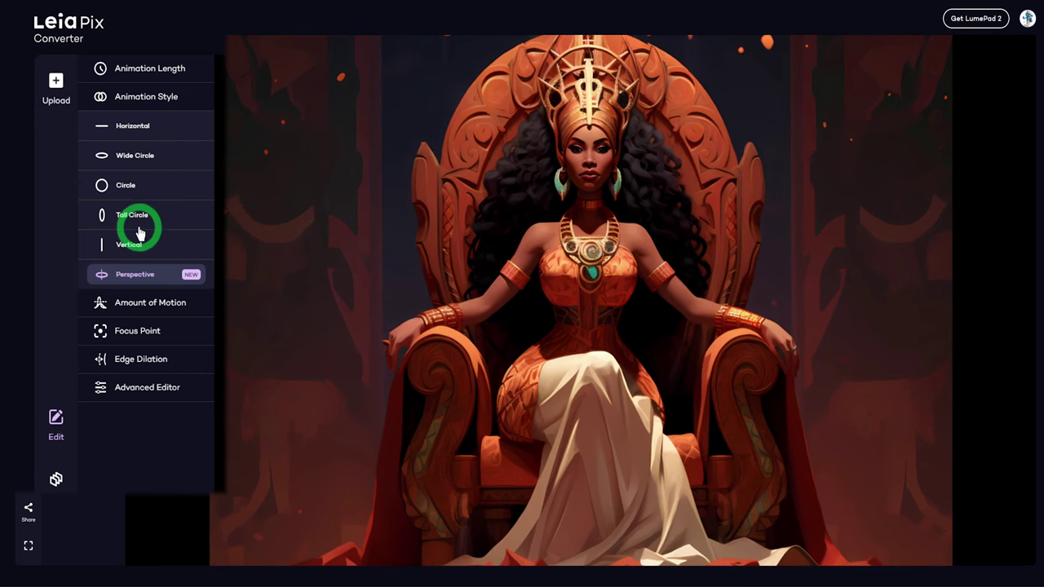
click(144, 307)
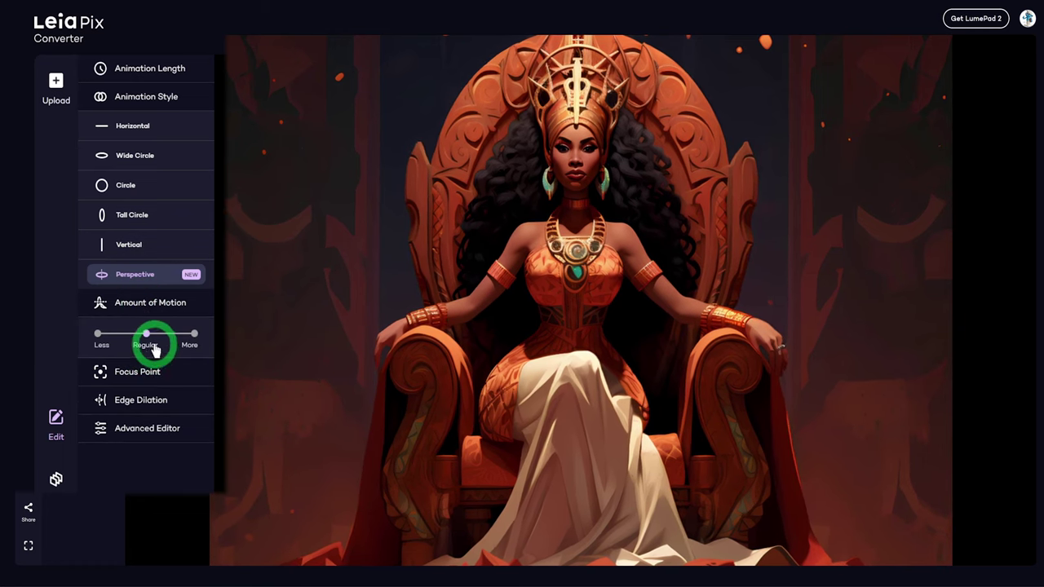
drag(146, 335, 193, 336)
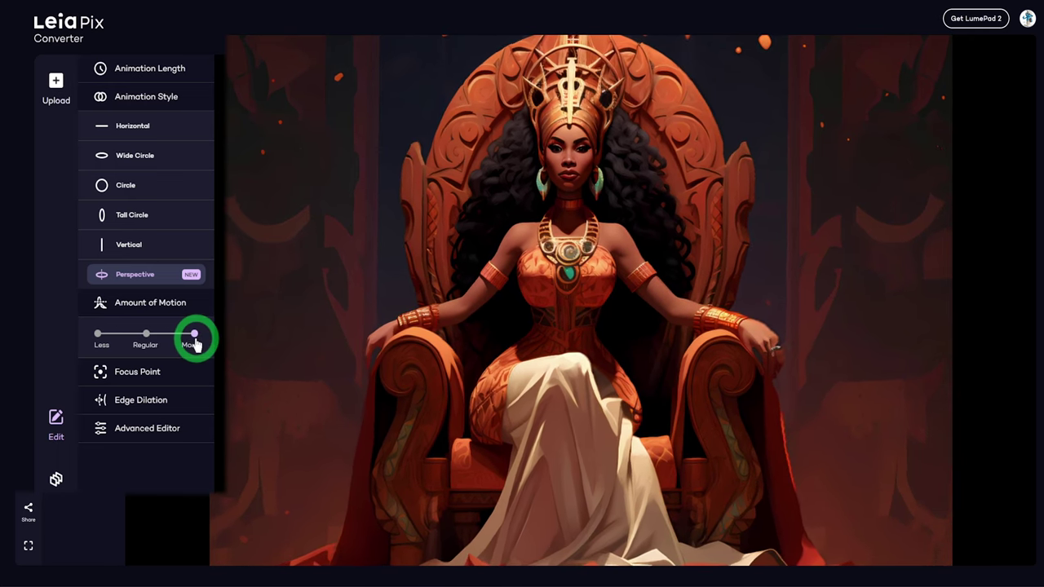
drag(195, 344, 148, 336)
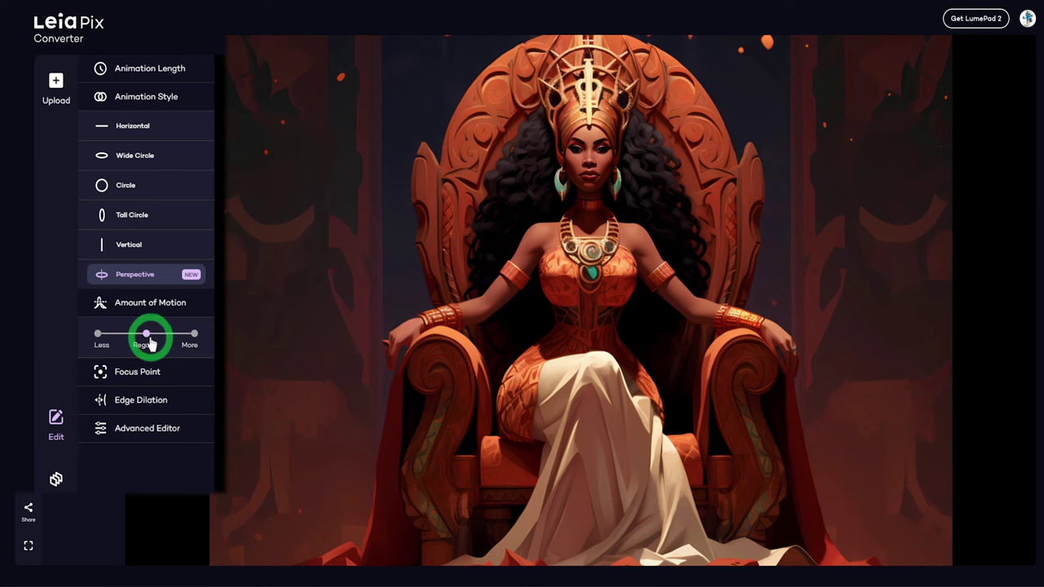
click(143, 400)
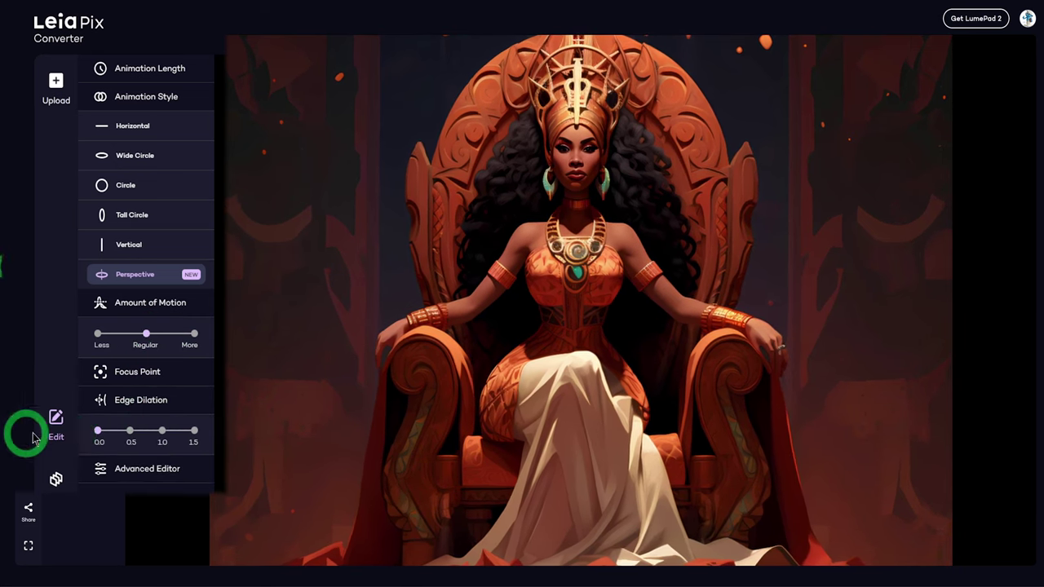
click(558, 174)
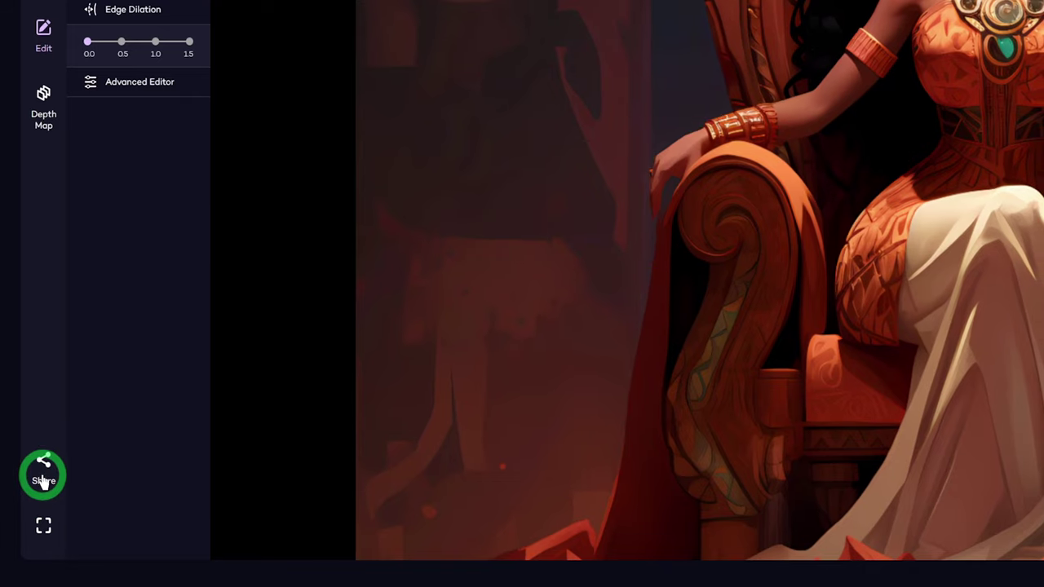
Export the queen's depth animation as an MP4 and save it to the device.
click(28, 516)
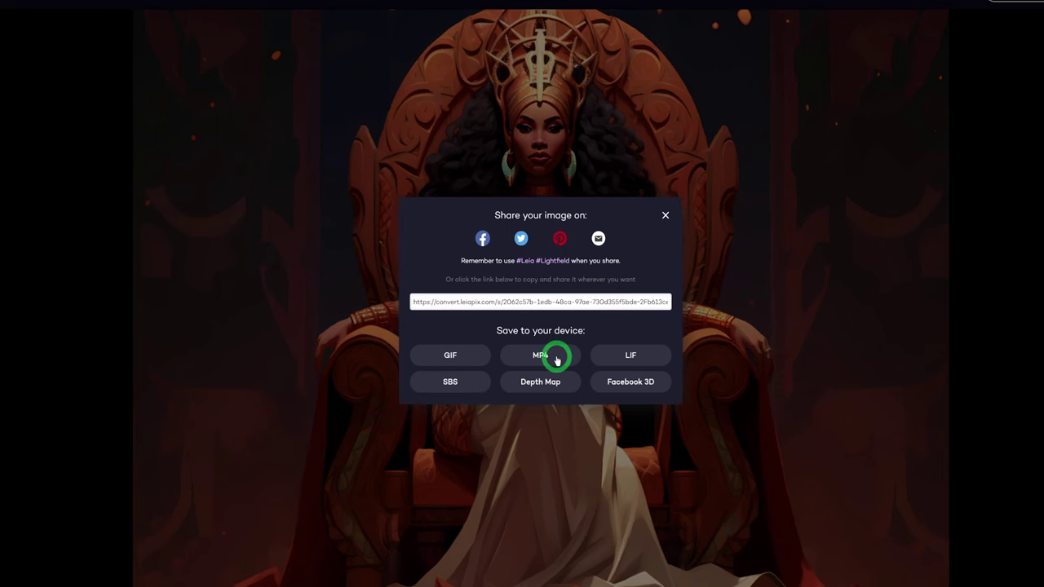
click(560, 359)
click(545, 369)
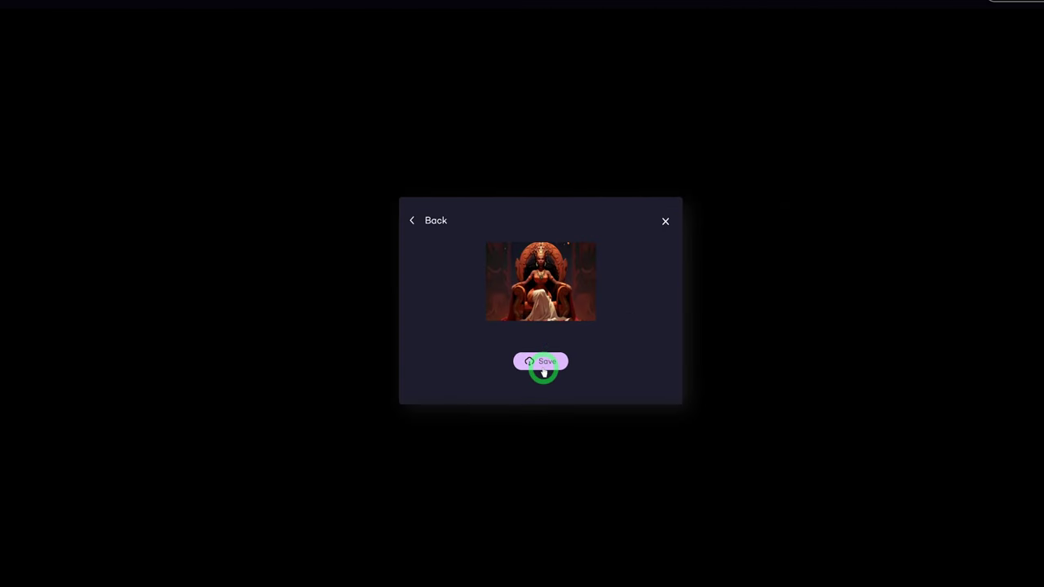
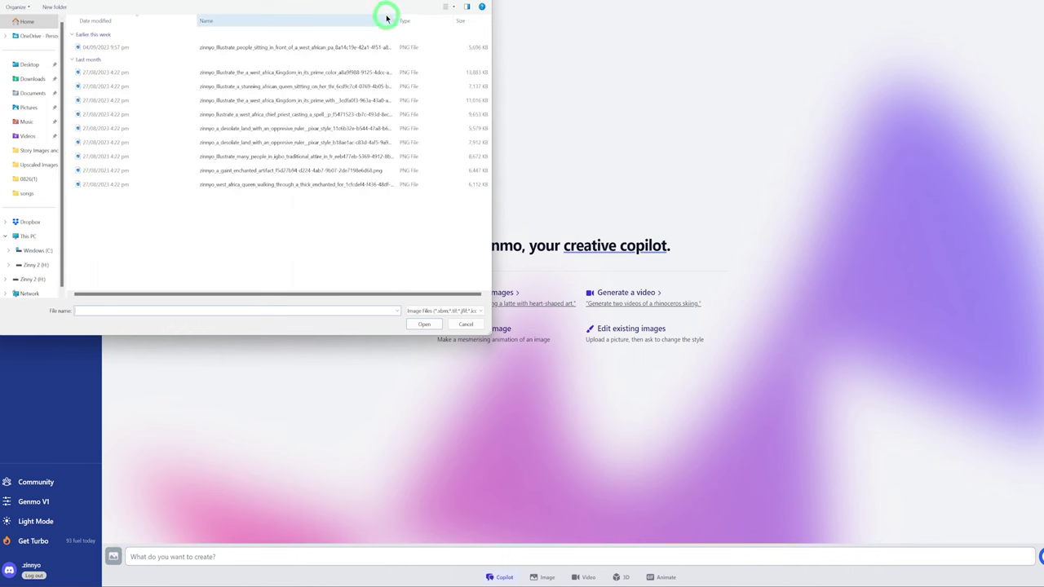
Switch to Genmo, upload the illustration of the West African chief priest casting a spell, and select it in the chat.
drag(400, 21, 424, 21)
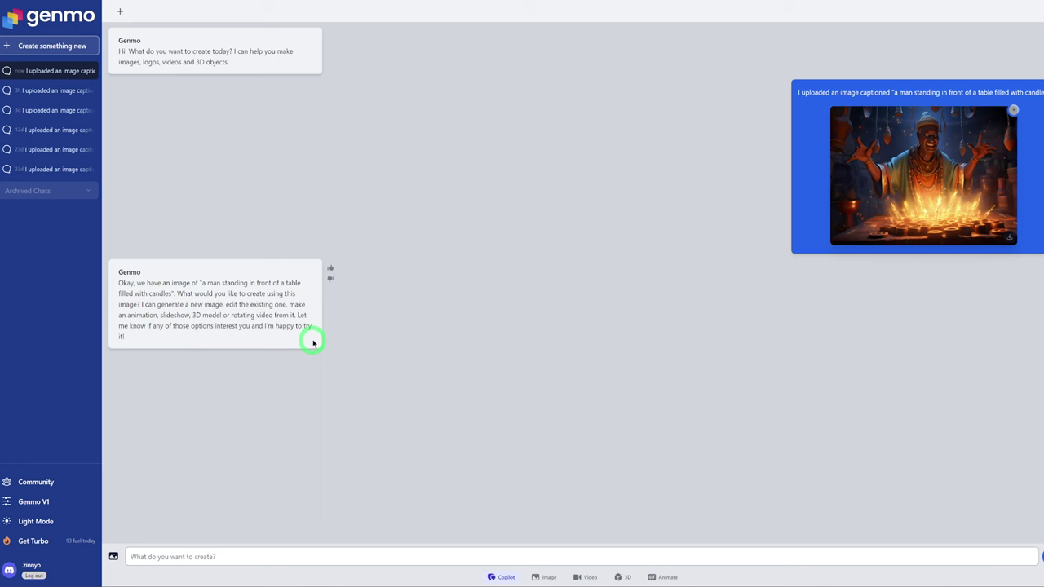
mouse_move(914, 194)
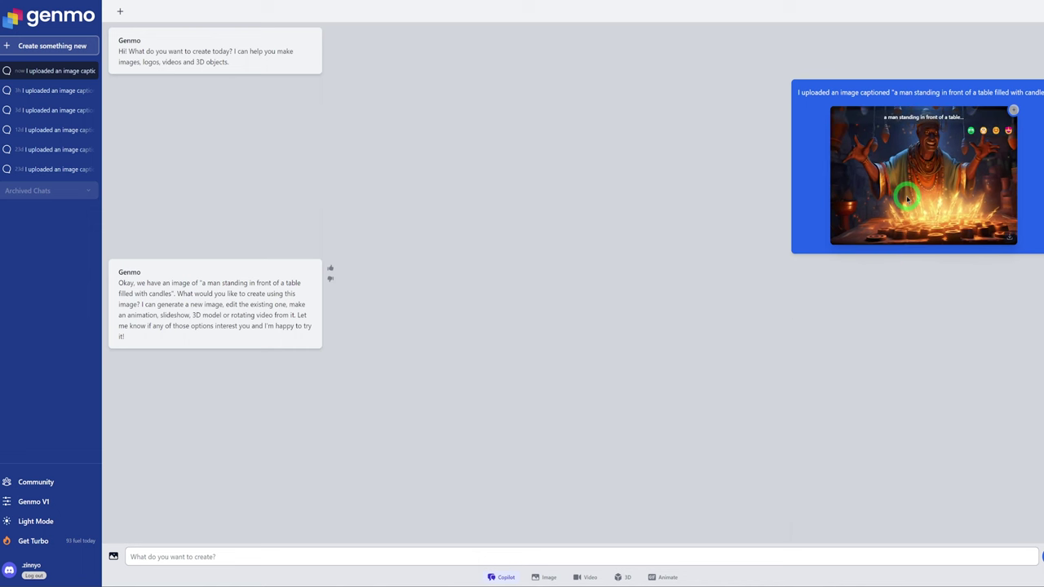
click(1014, 112)
mouse_move(1004, 116)
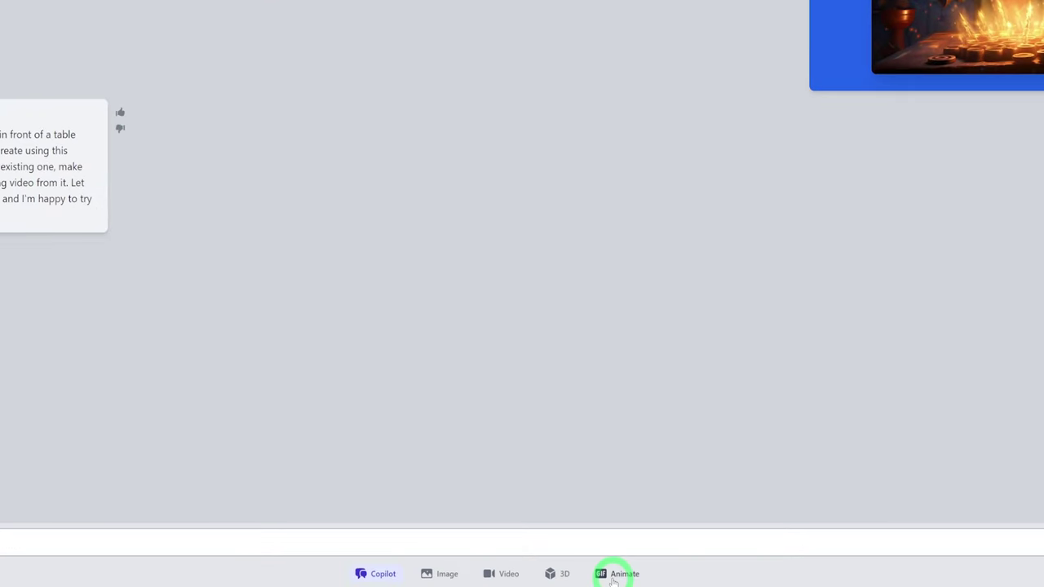
Generate a looping animation of the chief priest image with region "flames", description "flames bursting out" and dynamism 25.
click(613, 580)
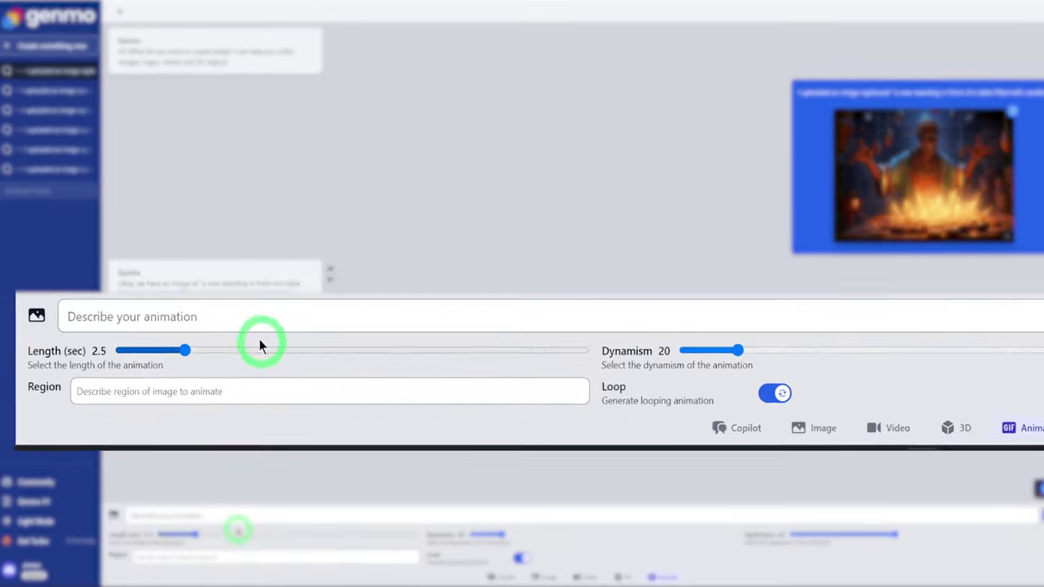
click(221, 558)
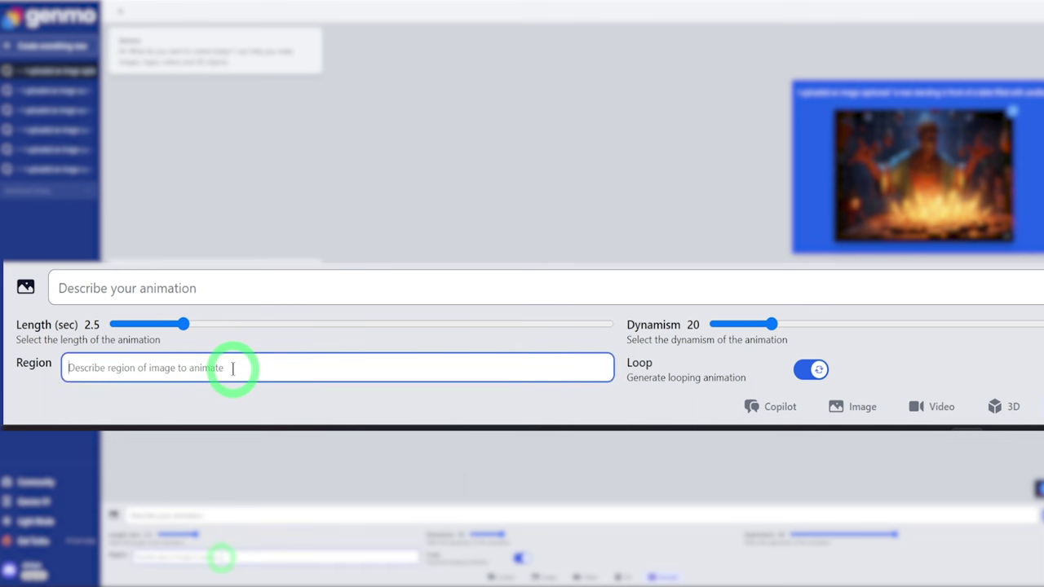
text(flames)
click(231, 281)
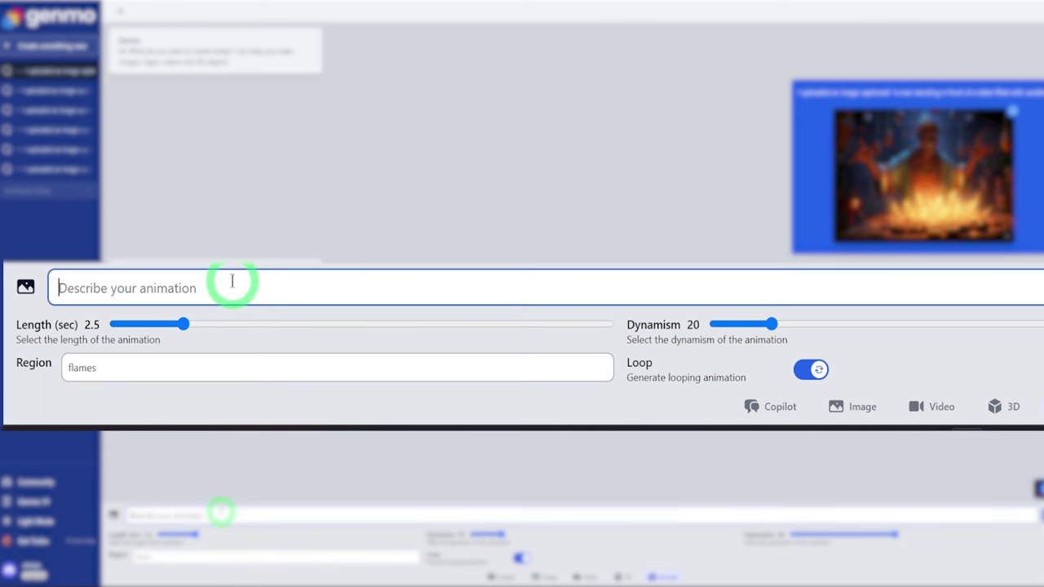
text(flames bursting out)
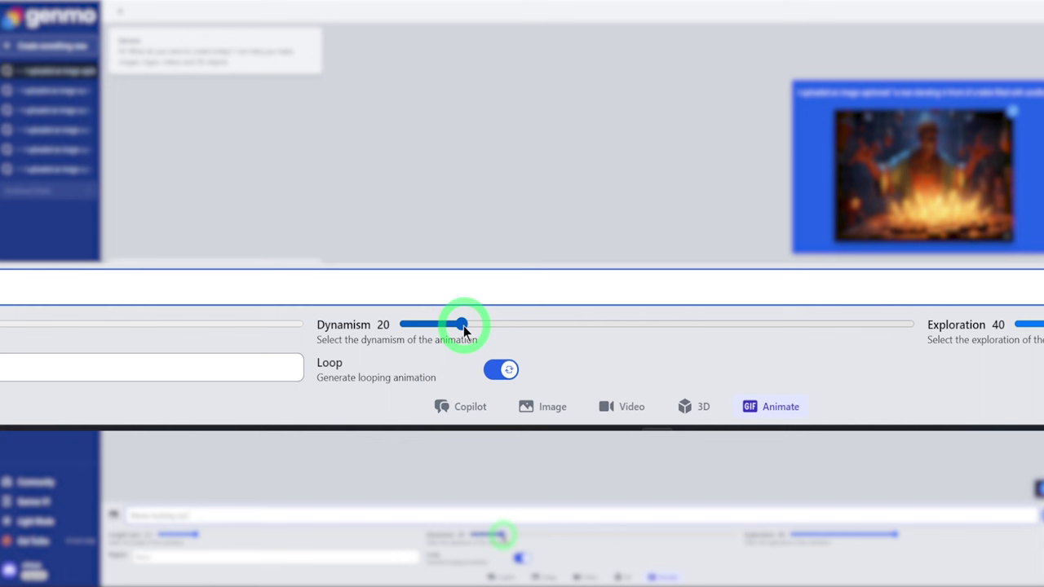
drag(463, 326, 496, 336)
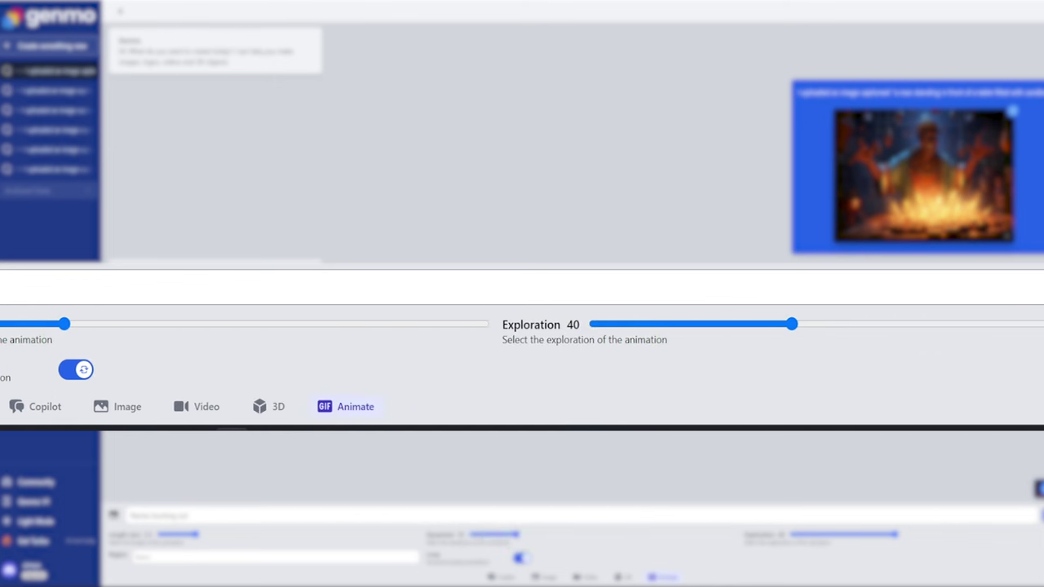
click(997, 287)
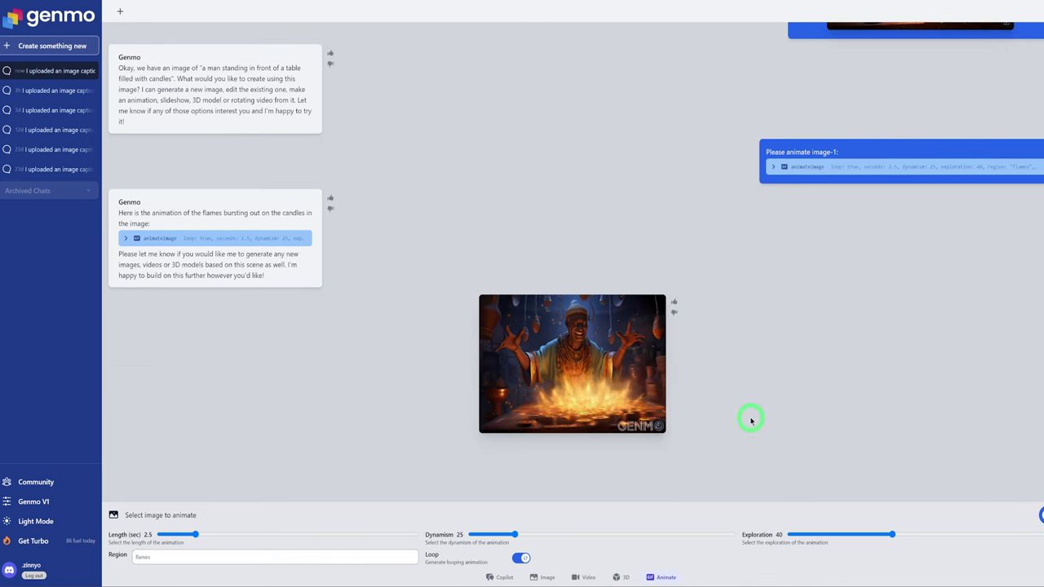
Examine the flame movement in the generated chief priest animation and open it at full size.
mouse_move(548, 424)
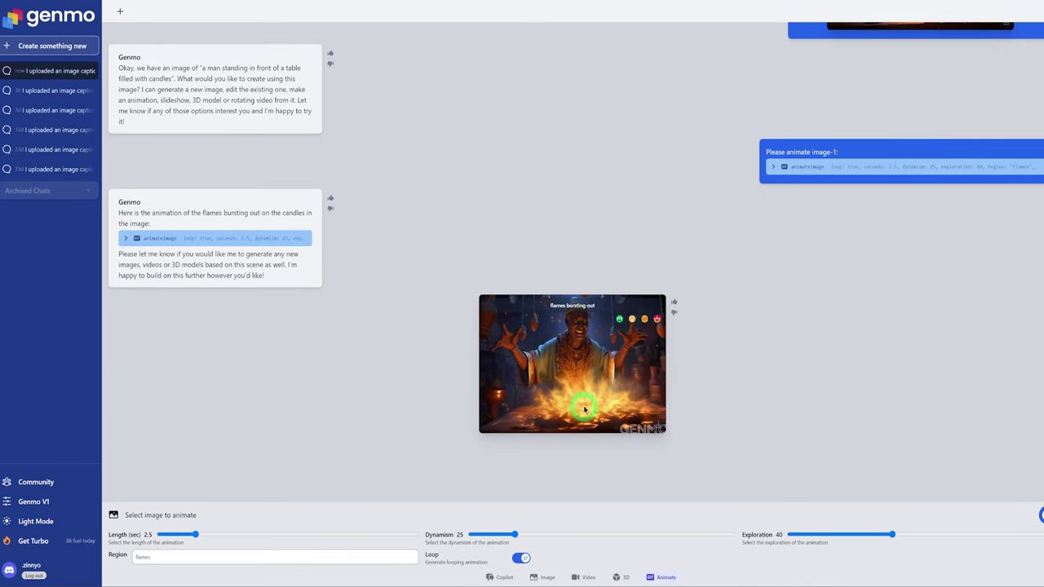
mouse_move(612, 310)
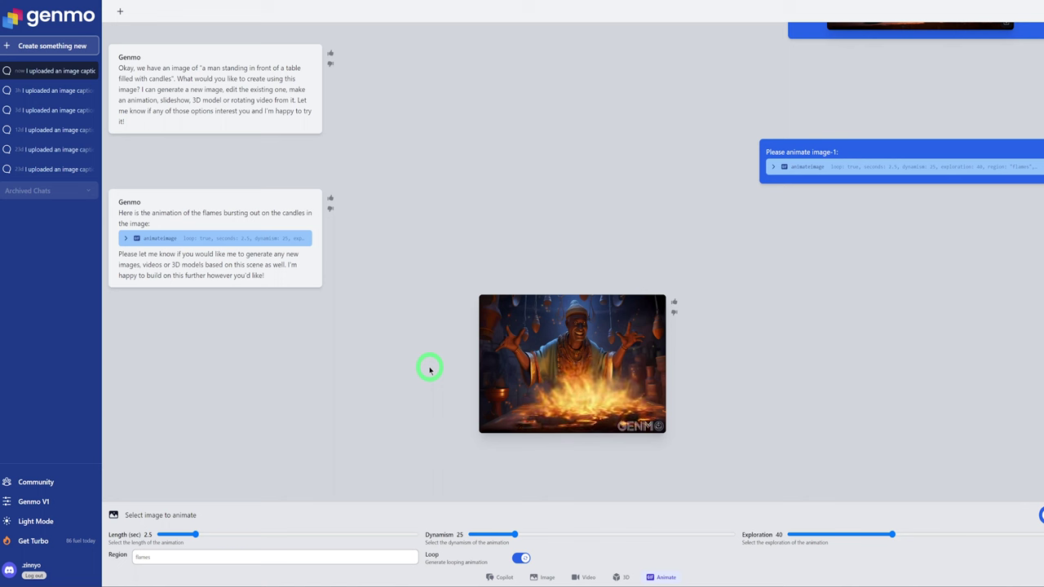
mouse_move(485, 370)
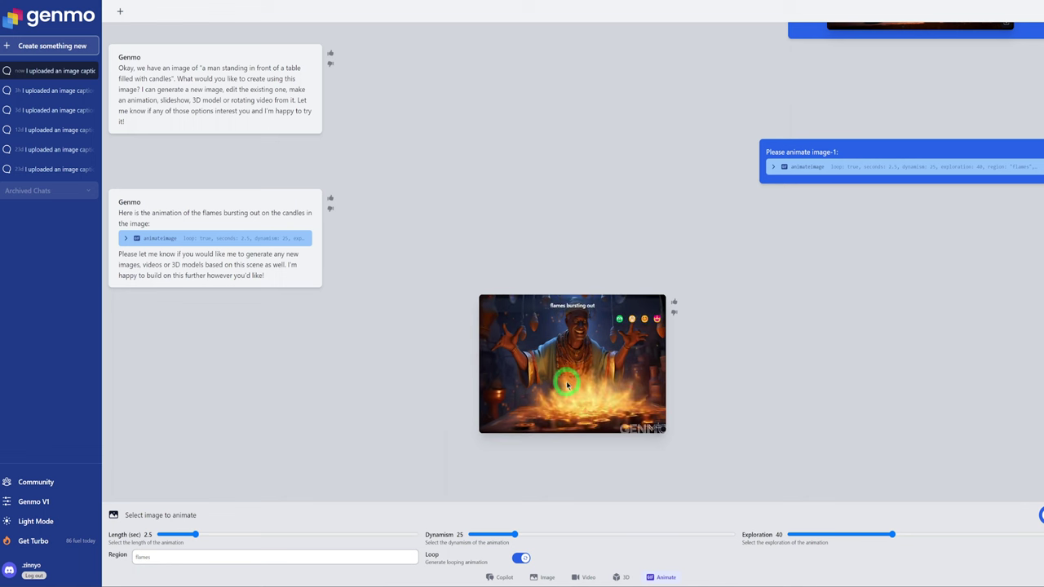
click(658, 426)
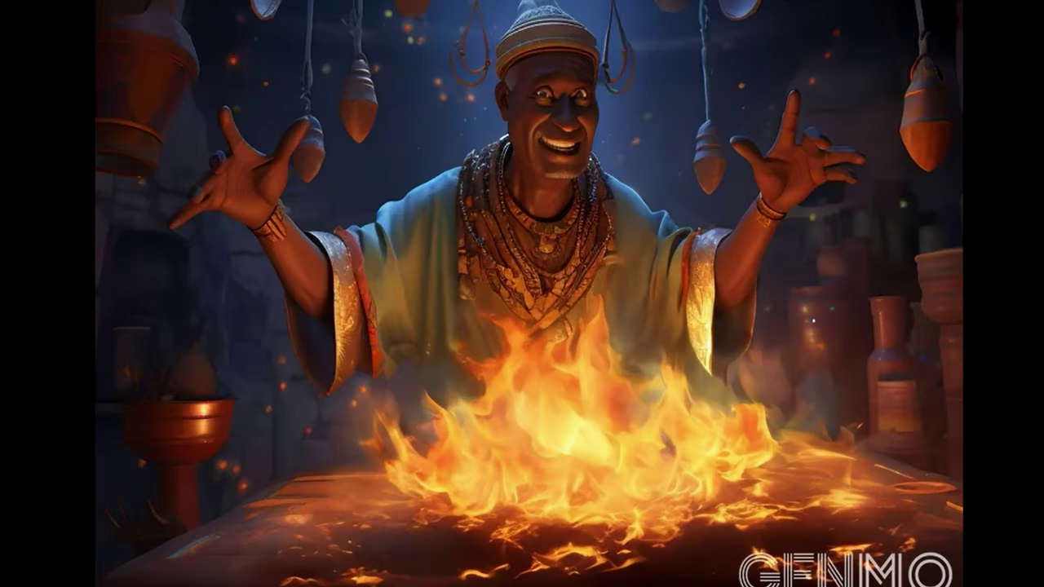
Switch to CapCut's Magic tools, open the Video upscaler, and upload the chief priest flames animation from the Downloads folder.
click(581, 185)
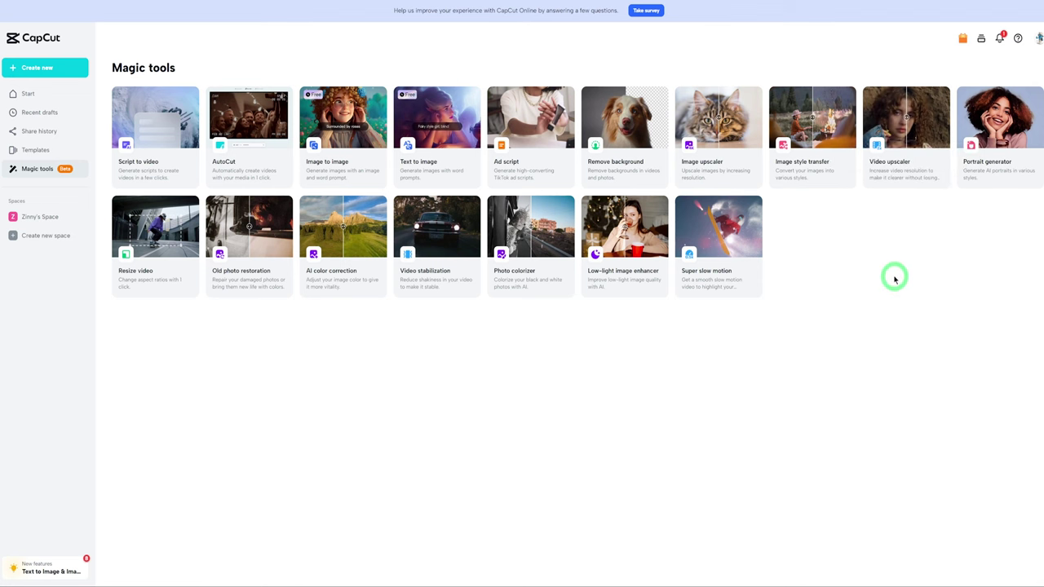
click(901, 133)
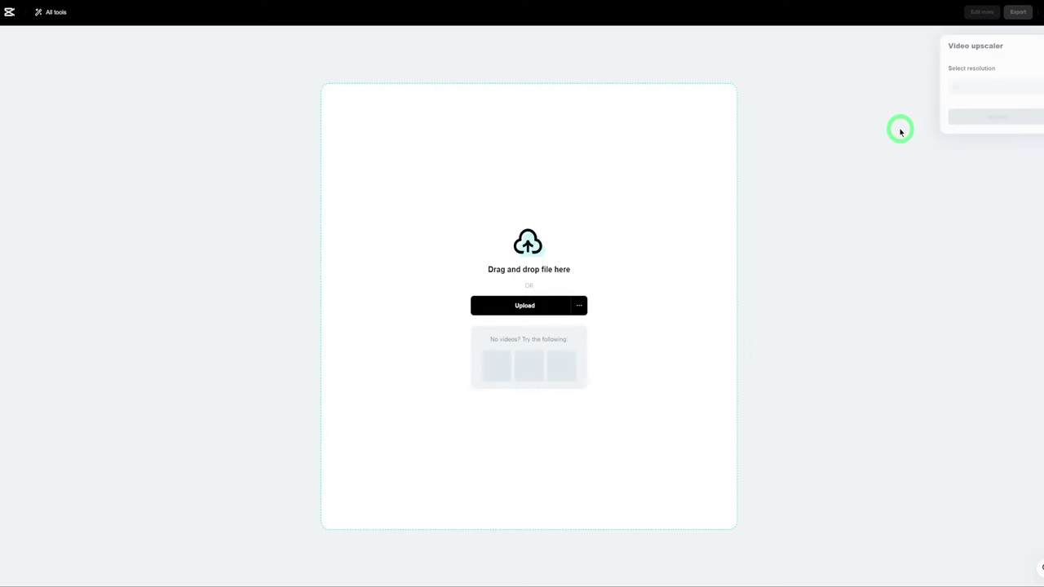
click(527, 306)
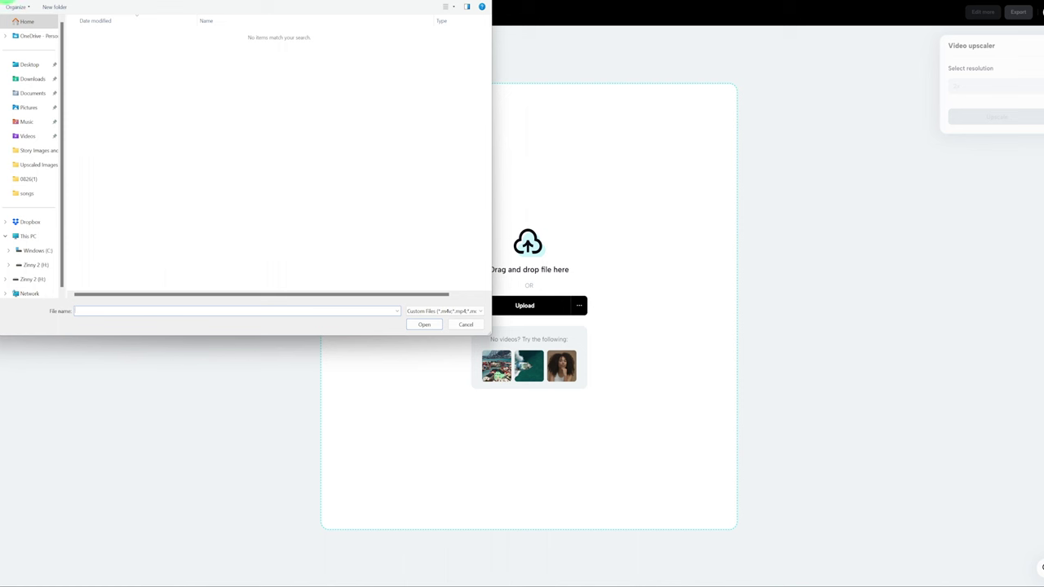
click(34, 79)
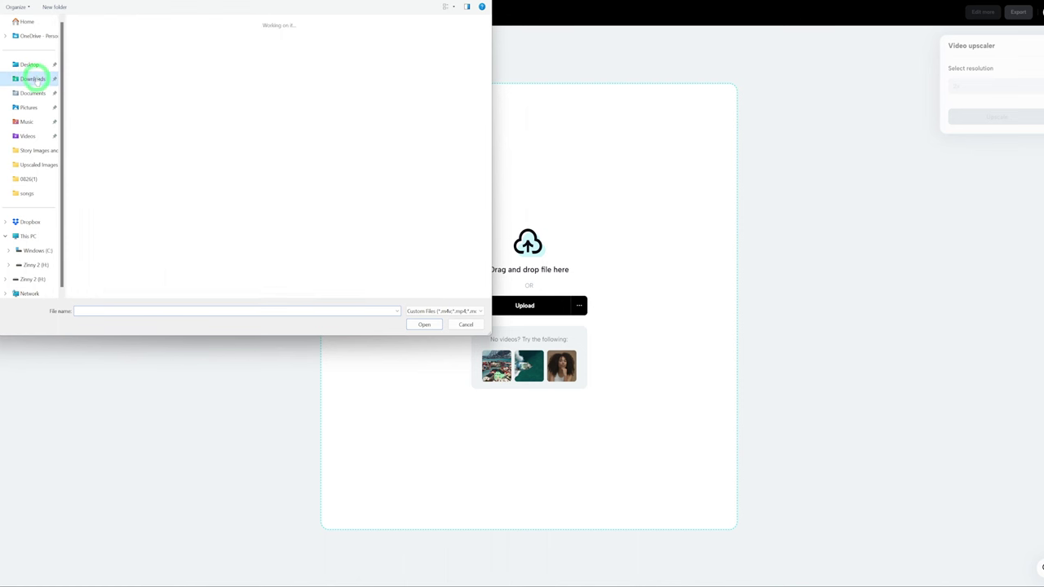
click(118, 41)
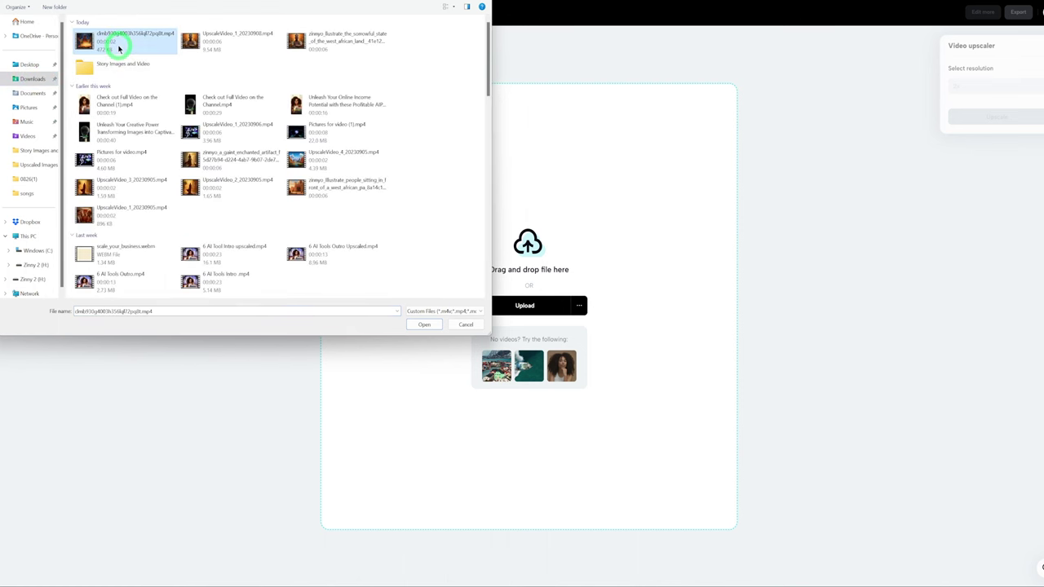
click(423, 324)
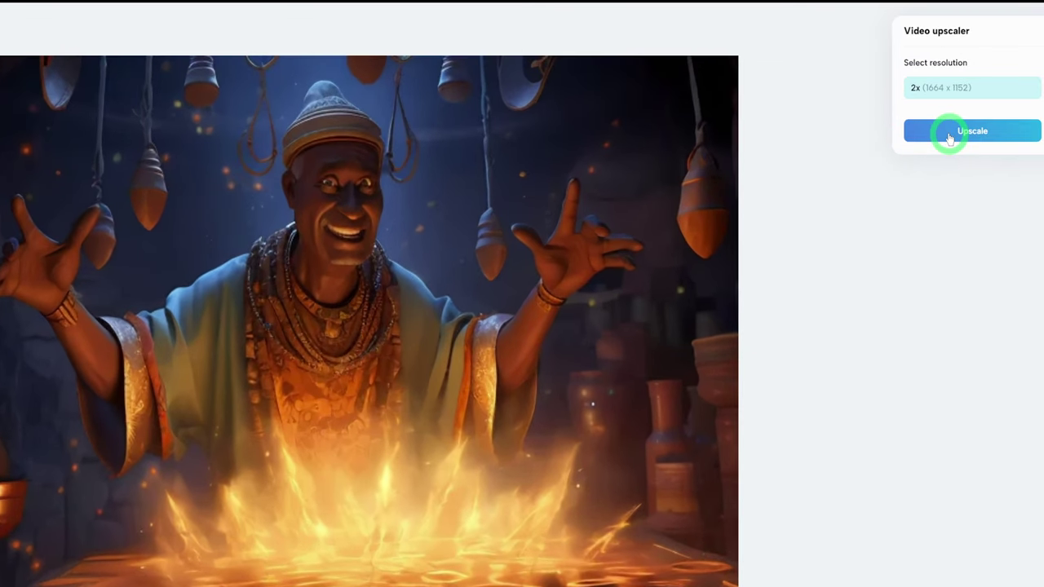
Upscale the chief priest video at 2x (1664 x 1152), export it, and download the result.
click(982, 119)
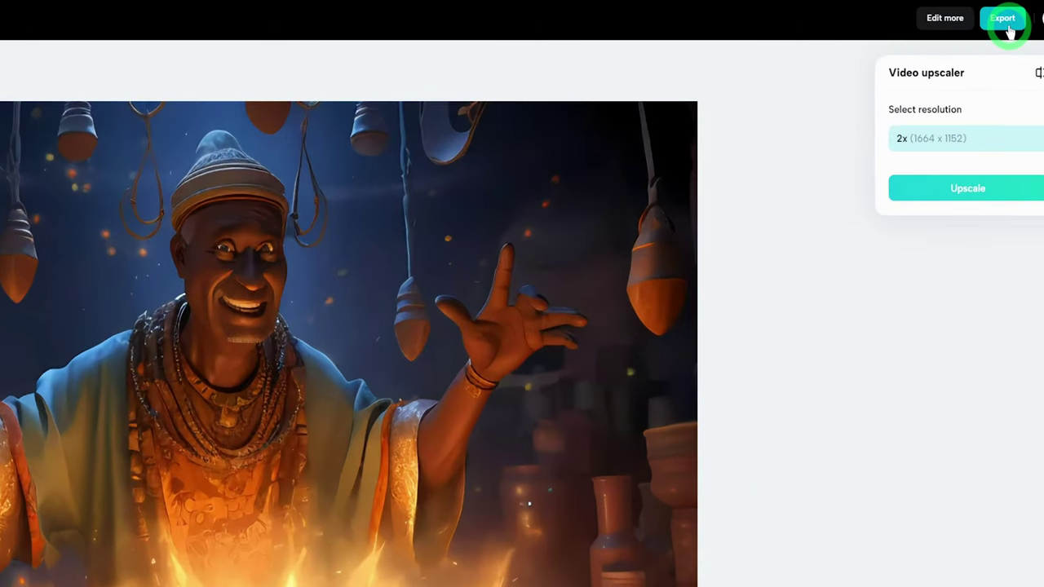
click(1010, 24)
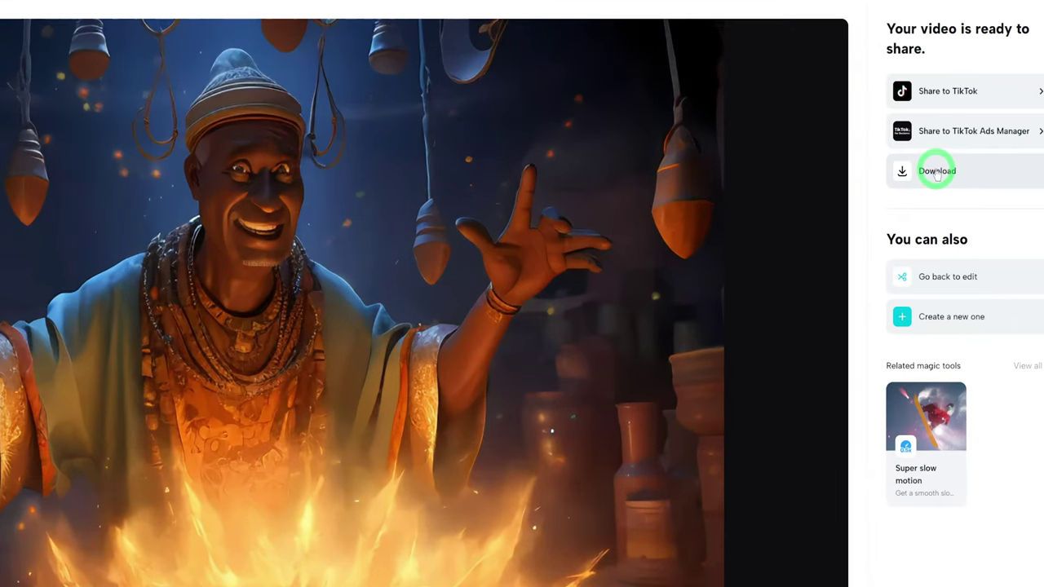
click(964, 159)
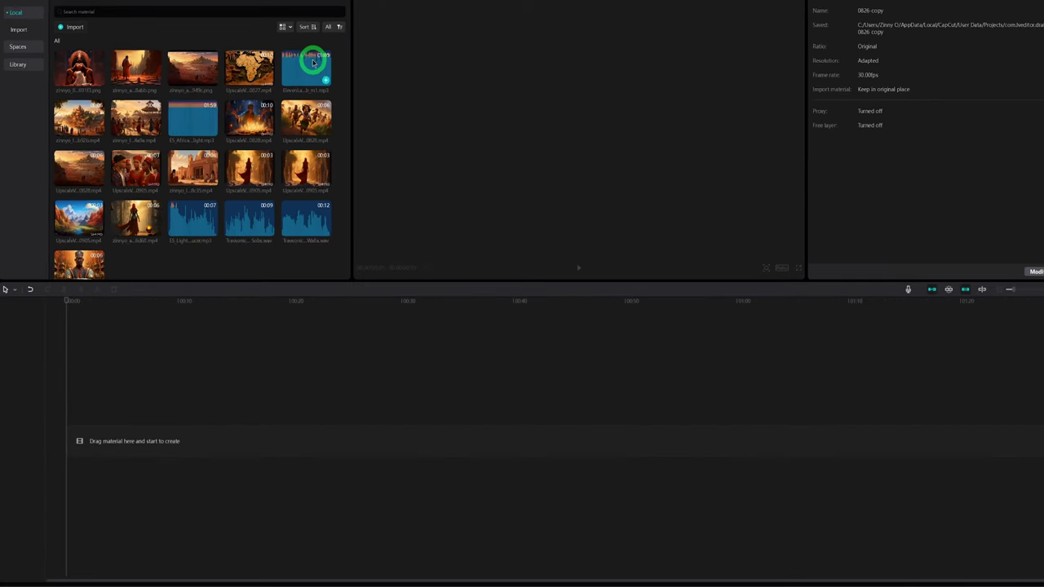
Switch to the CapCut desktop editor, add the ElevenLabs narration to the timeline, and shift it to start at about 7 seconds.
drag(313, 73, 224, 352)
drag(139, 398, 68, 443)
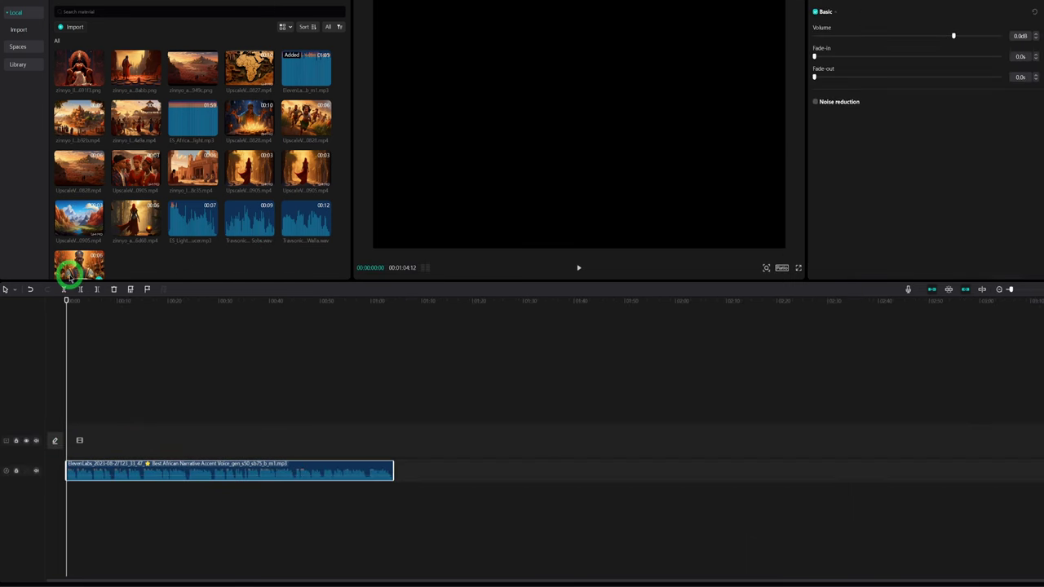
click(117, 471)
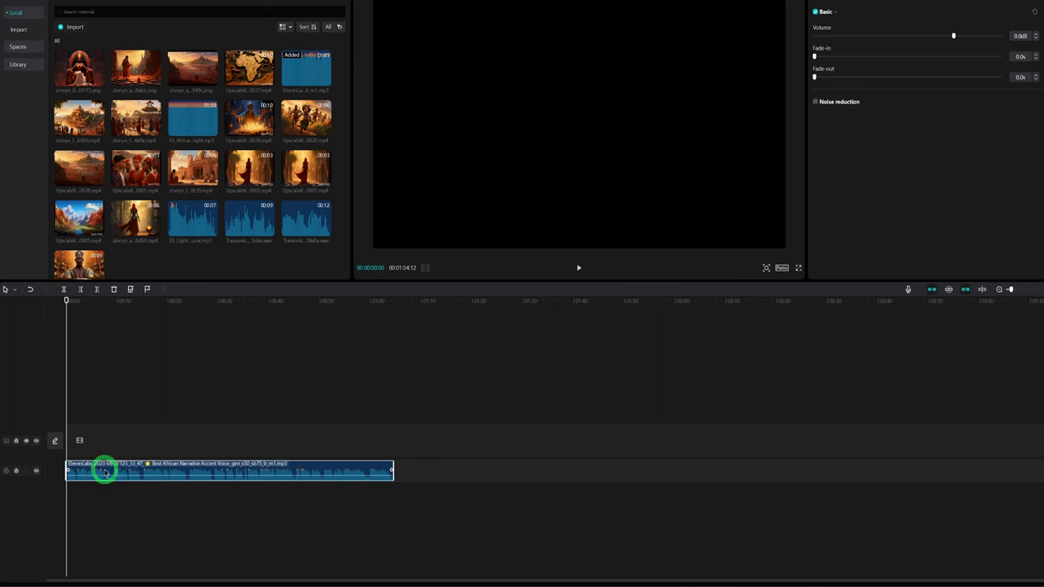
drag(95, 470, 130, 472)
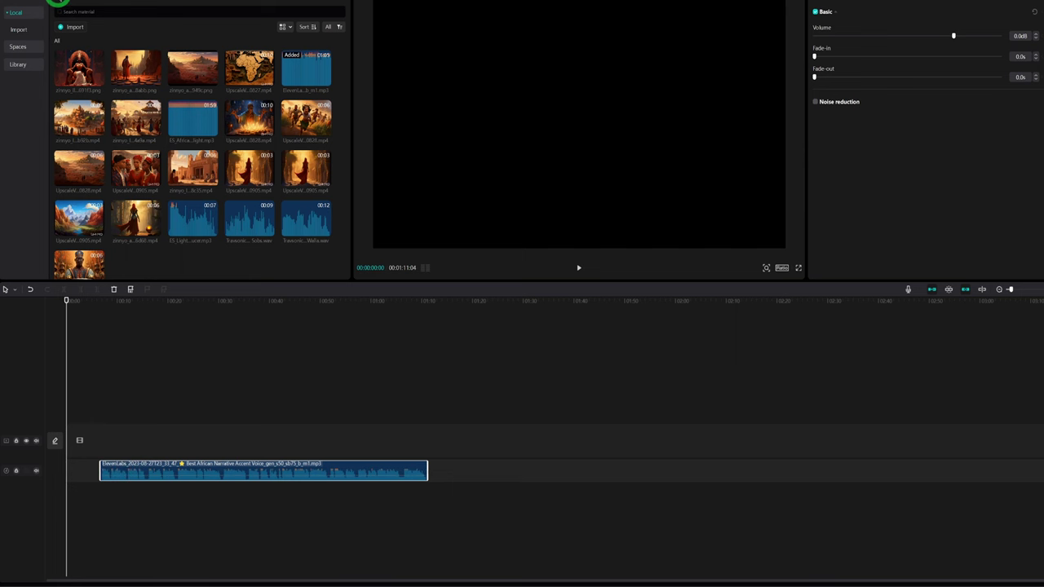
Add the golden "Alliance" text template to the timeline as a title at the very beginning.
click(58, 2)
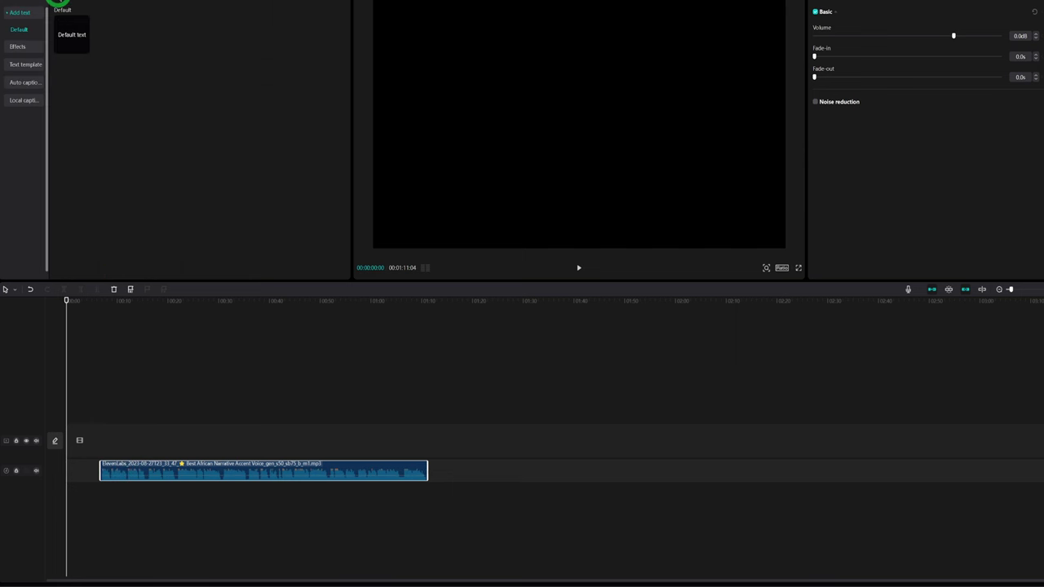
click(19, 31)
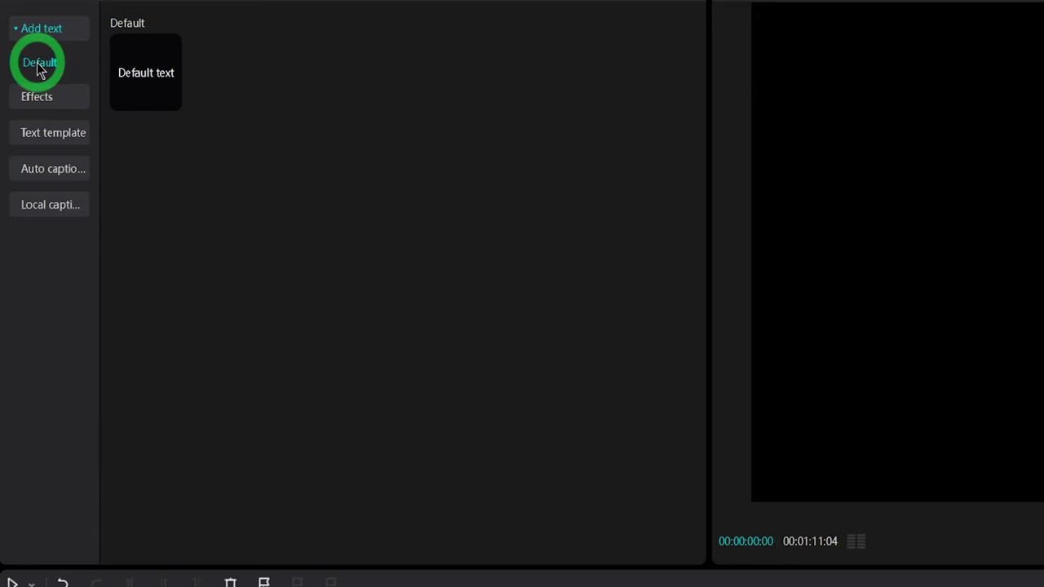
click(50, 138)
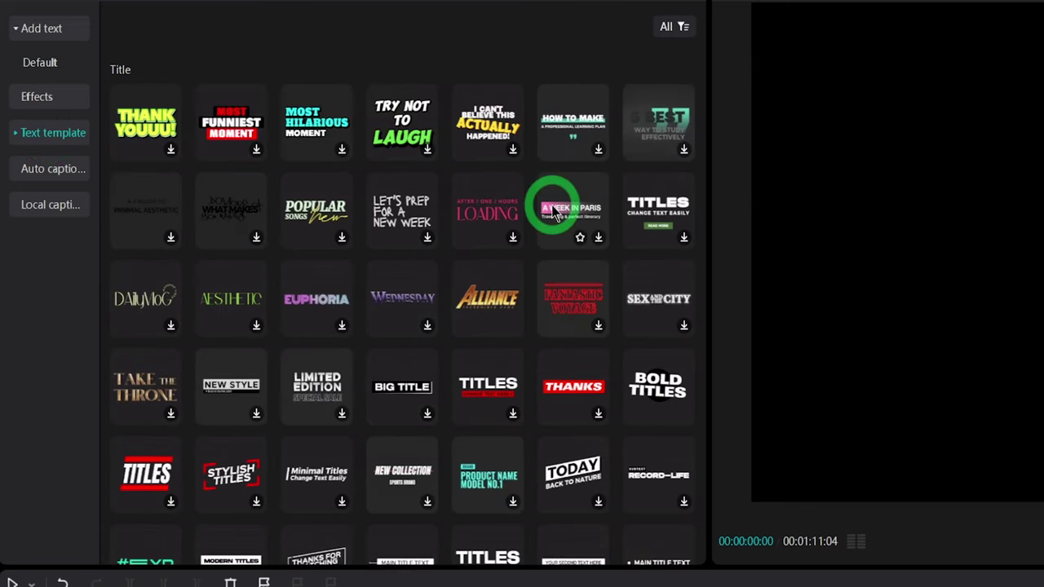
mouse_move(487, 323)
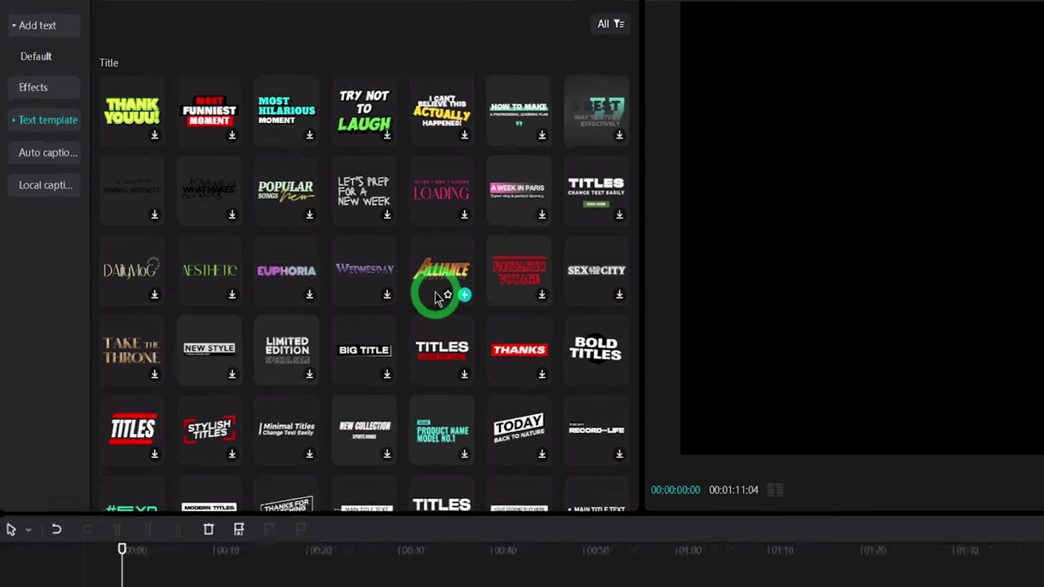
click(437, 296)
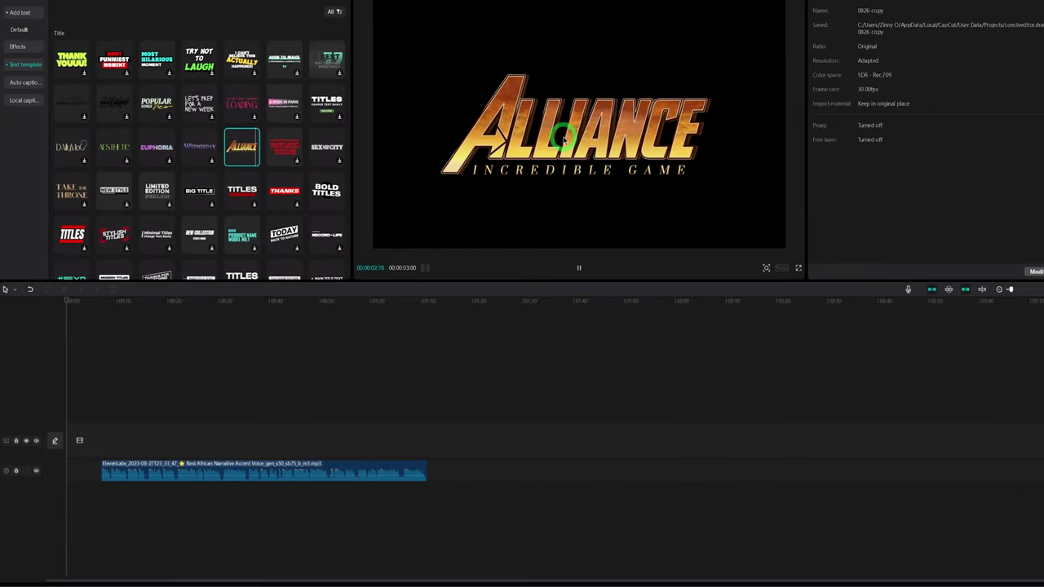
mouse_move(255, 159)
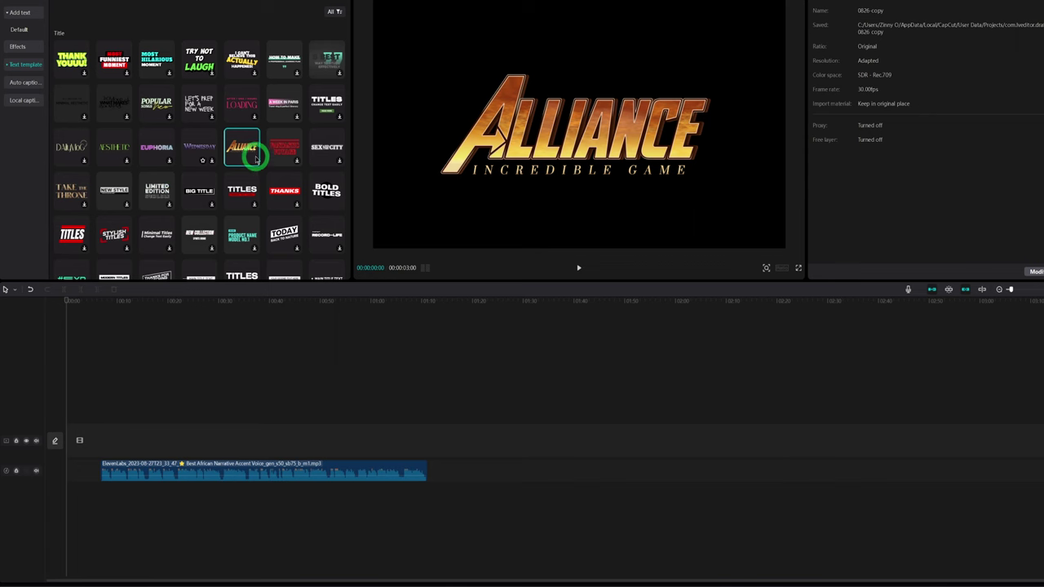
drag(252, 151, 137, 381)
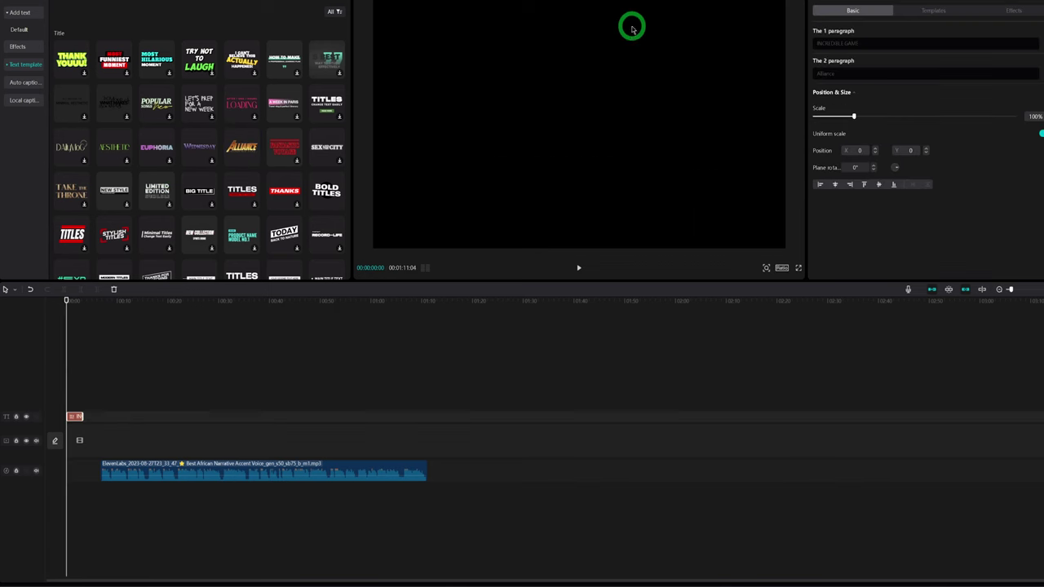
Change the title's first paragraph to "Tales of Queen Zara" and its second to "Wakanika Kingdom", and enlarge the title to 124%.
drag(888, 47, 805, 44)
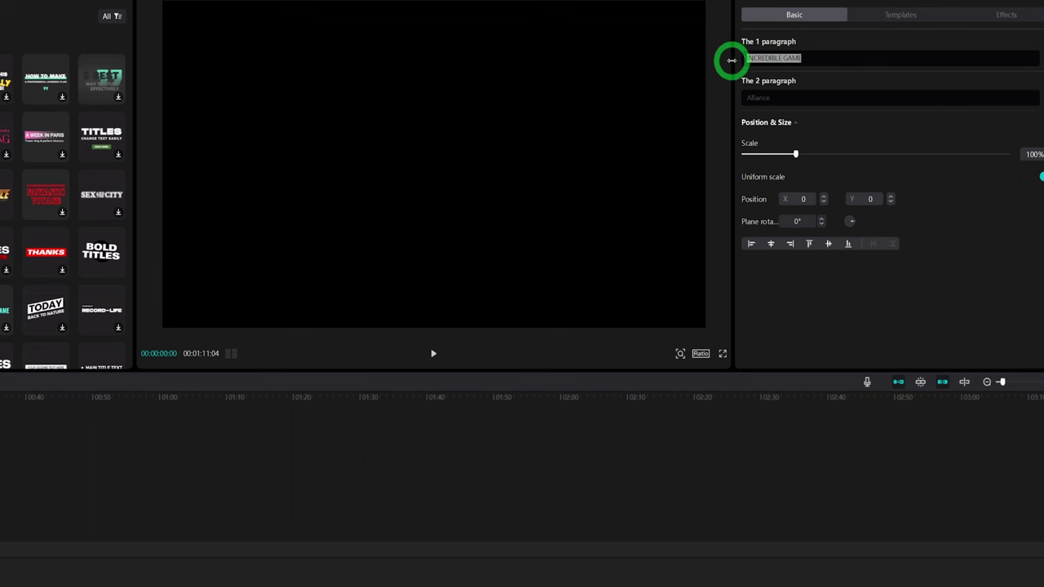
text(Tales of Queen Zara)
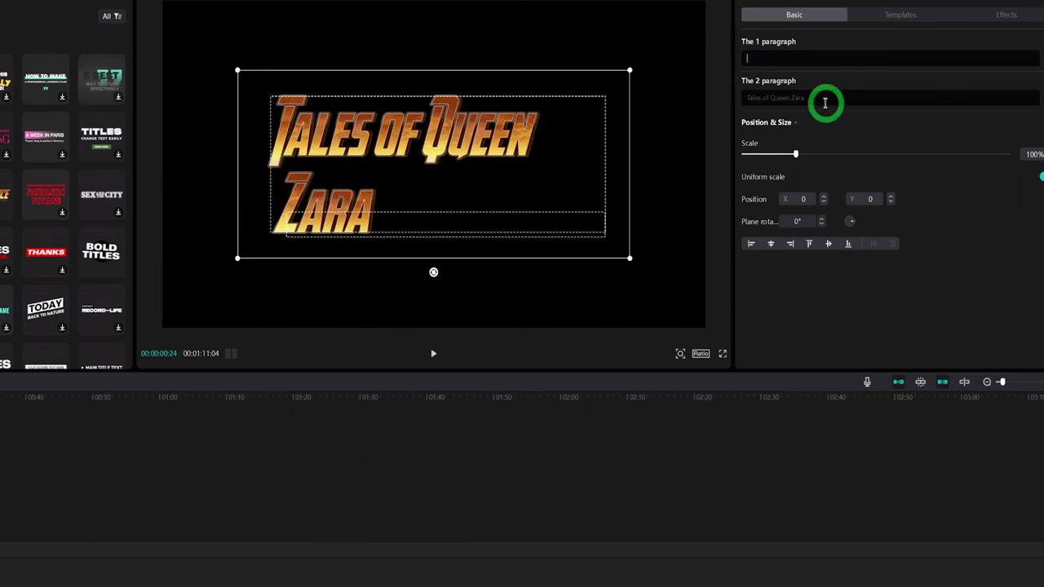
drag(825, 102, 713, 100)
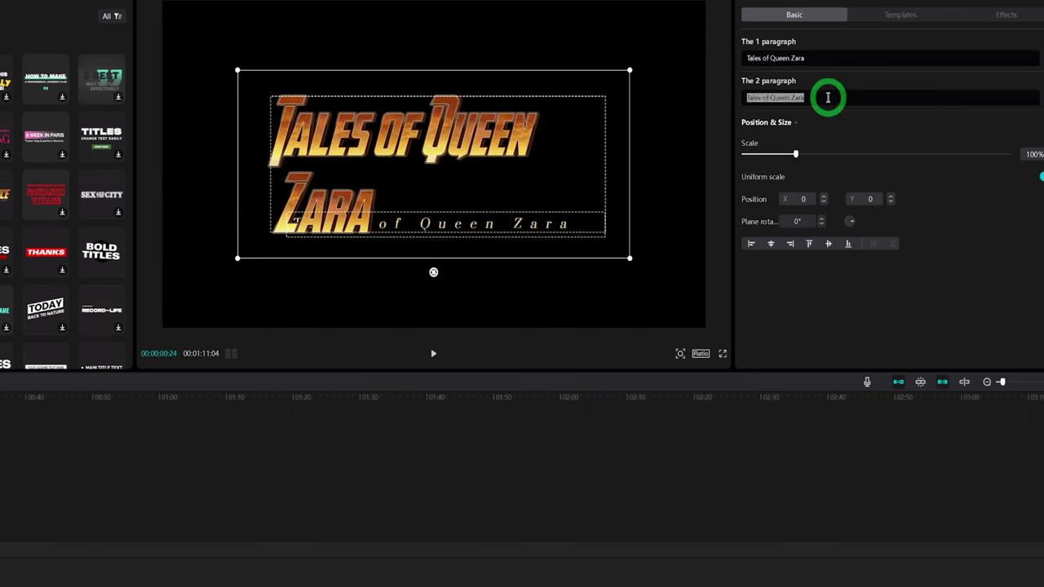
text(W)
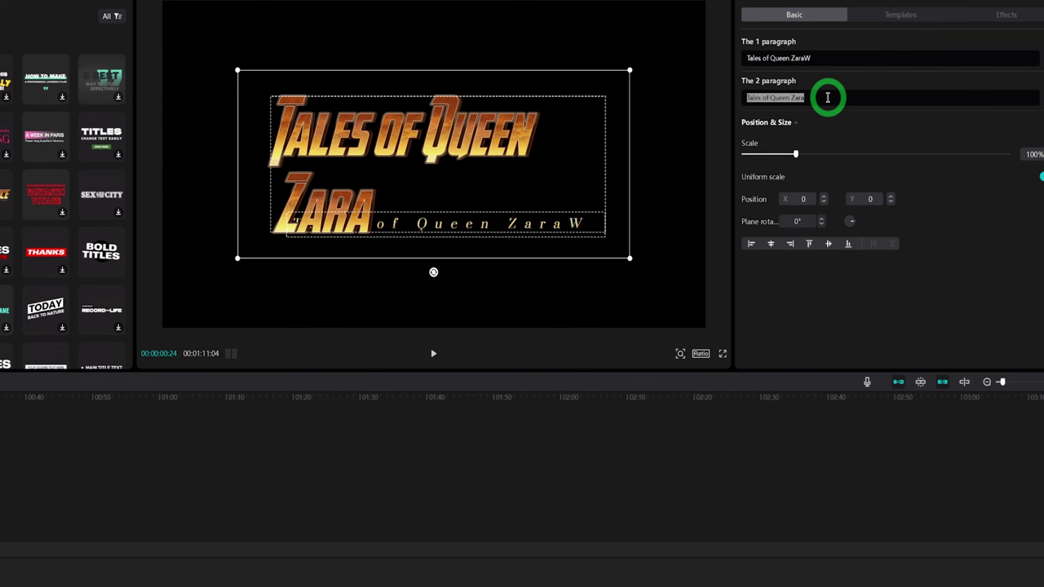
text(Wakanika Kingdom)
drag(629, 258, 691, 309)
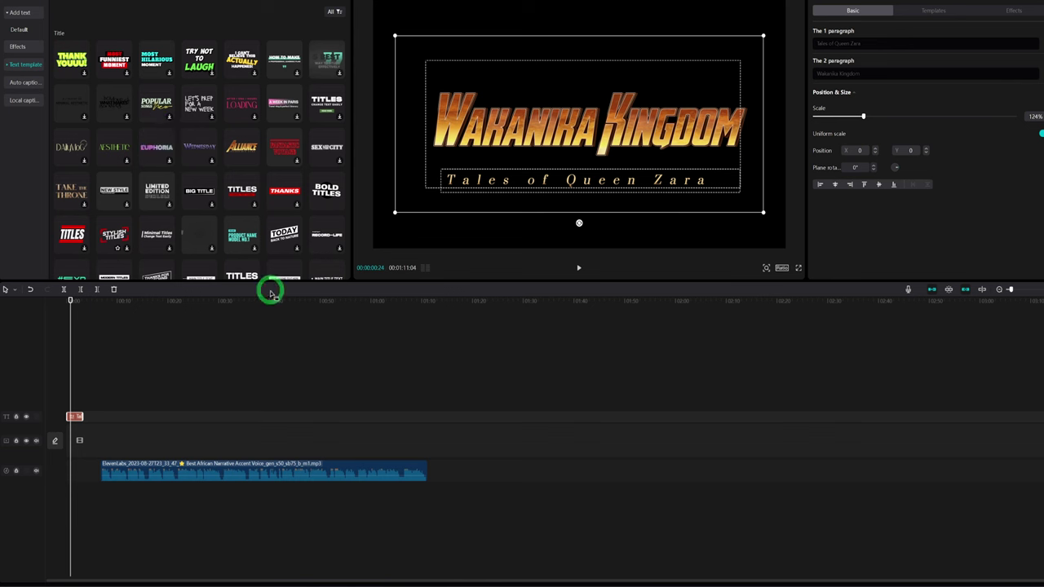
Move the narration clip earlier on the timeline so it starts right where the title clip ends.
click(139, 472)
drag(136, 471, 122, 471)
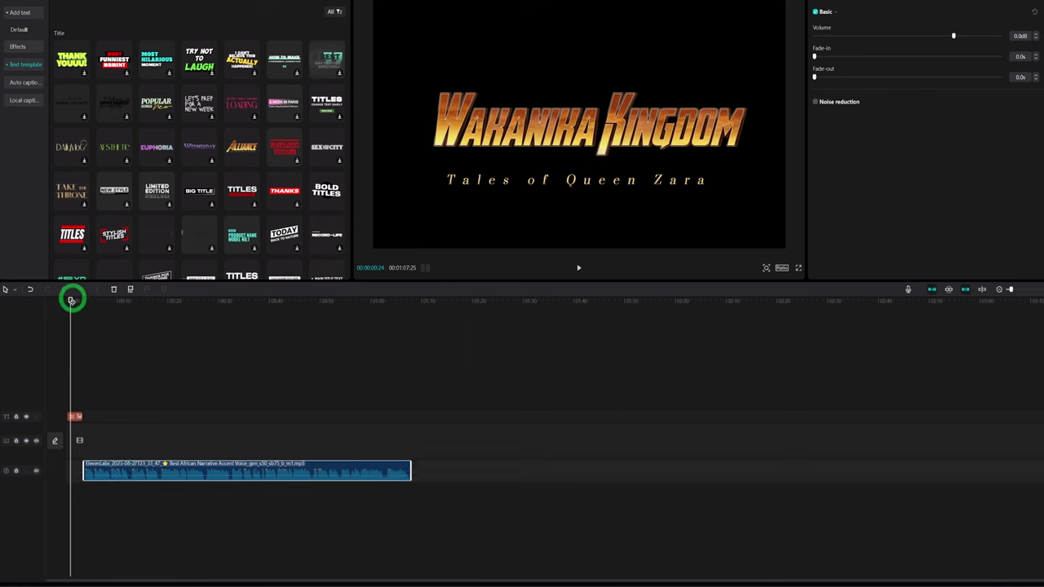
Add the Africa map clip to the timeline above the narration, aligned to start where the title ends, and preview the transition.
mouse_move(71, 300)
mouse_down()
mouse_move(85, 301)
mouse_move(72, 299)
mouse_up()
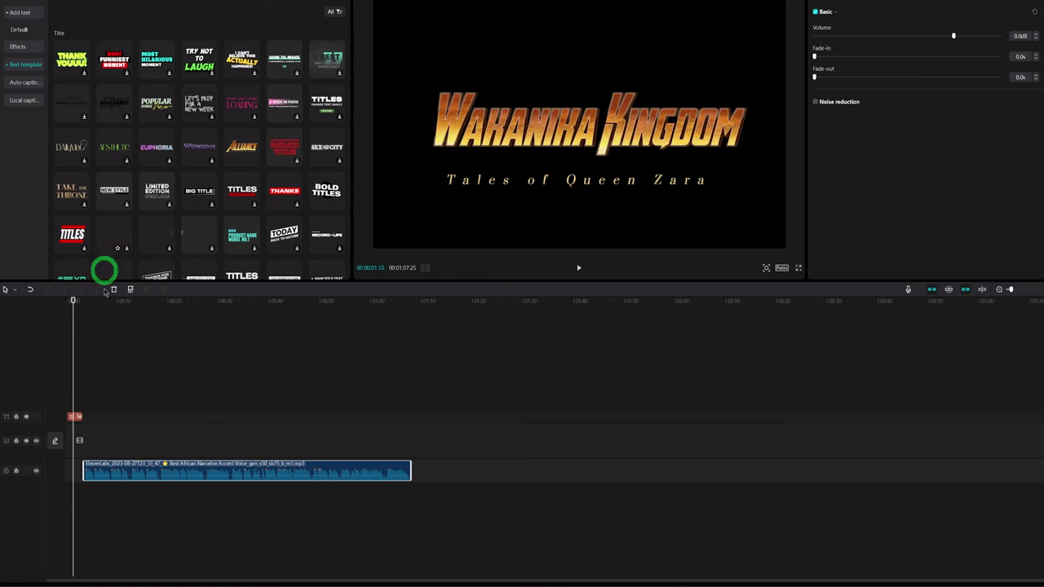
click(118, 470)
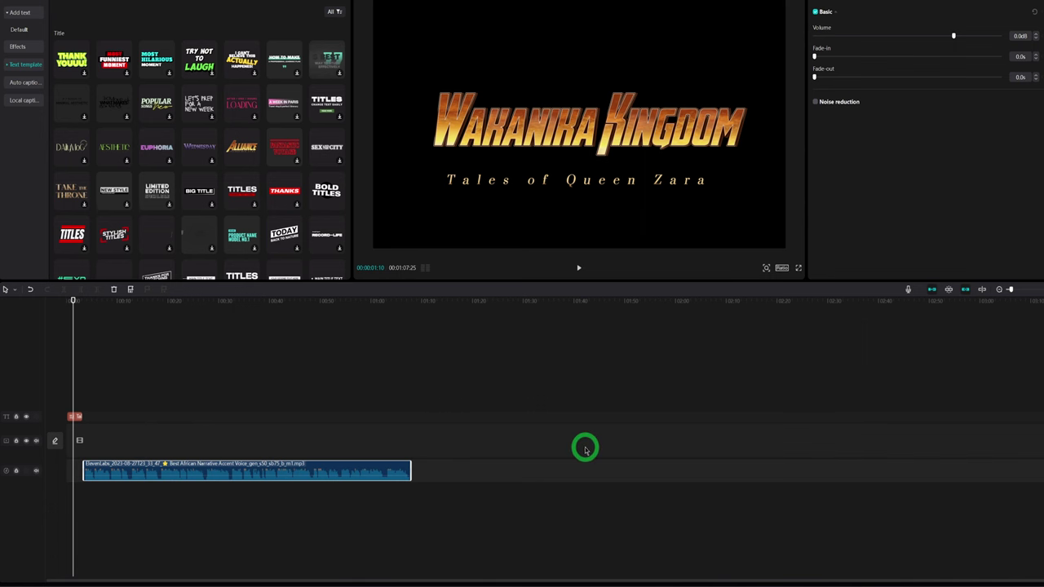
click(24, 47)
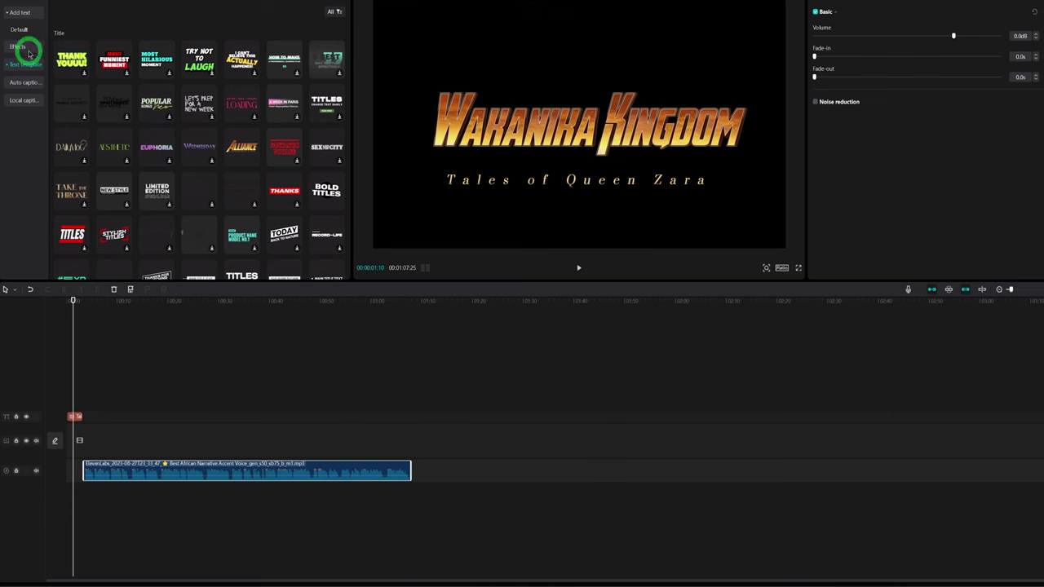
click(98, 263)
drag(249, 69, 102, 408)
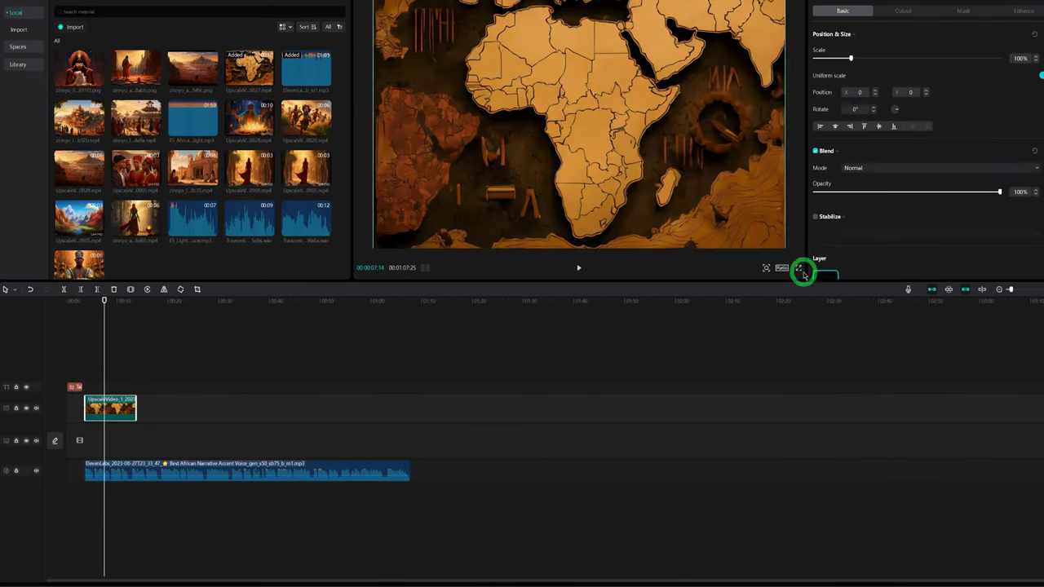
drag(100, 297, 74, 304)
click(578, 268)
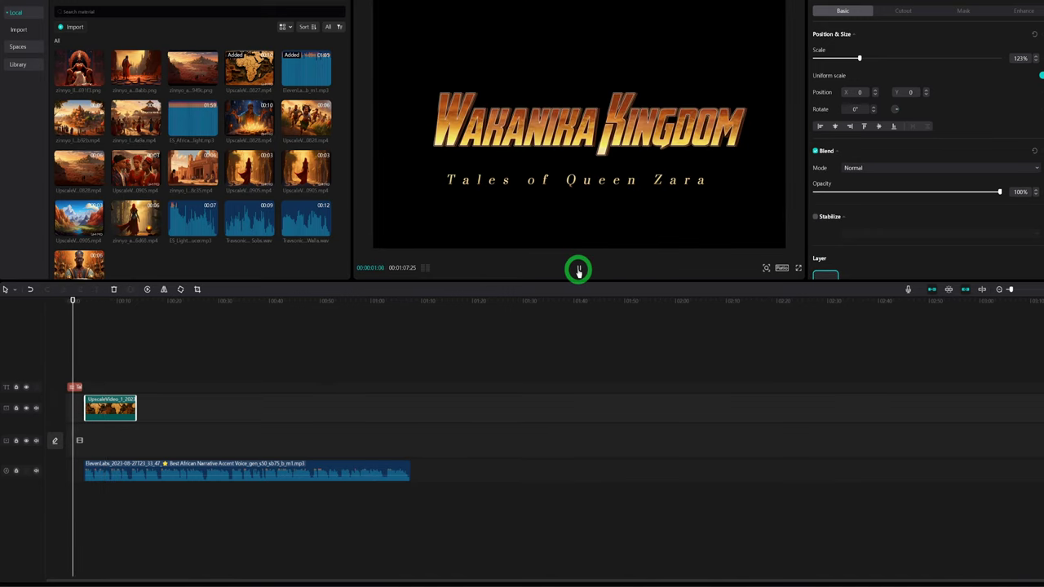
drag(117, 398, 114, 399)
click(84, 299)
click(579, 268)
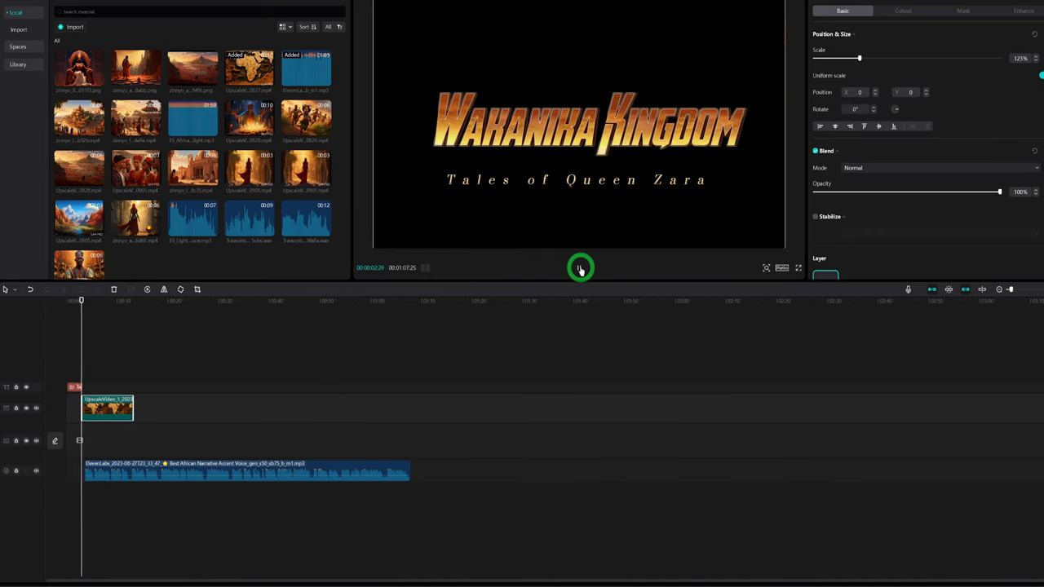
Trim the end of the Africa map clip to roughly half its length on the timeline.
click(113, 303)
drag(114, 304, 110, 304)
drag(133, 401, 106, 408)
Add the village crowd clip and the town square dancing clip directly after the Africa map, and play the sequence.
drag(79, 120, 112, 412)
drag(136, 222, 139, 406)
key(Escape)
click(578, 268)
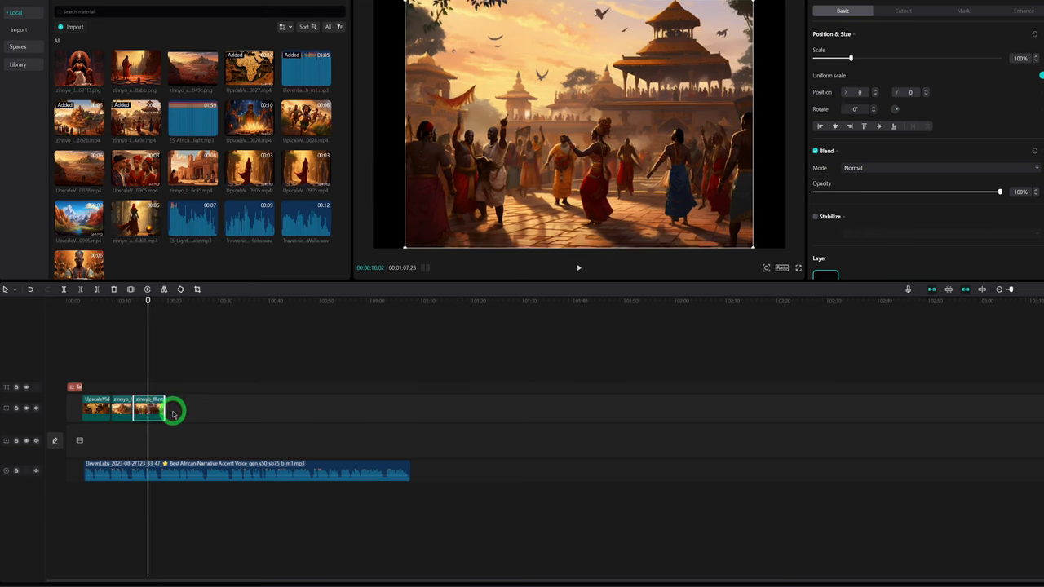
Extend the sequence with the enthroned queen image and the running villagers clip, shortening the preceding clips to match the narration.
drag(170, 411, 149, 410)
click(160, 337)
drag(160, 336, 156, 408)
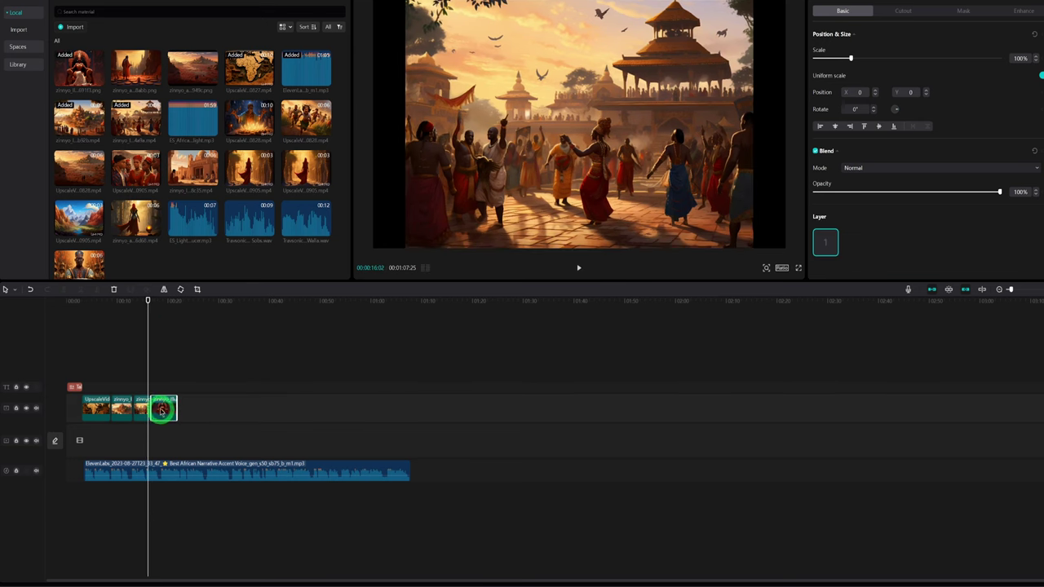
click(580, 266)
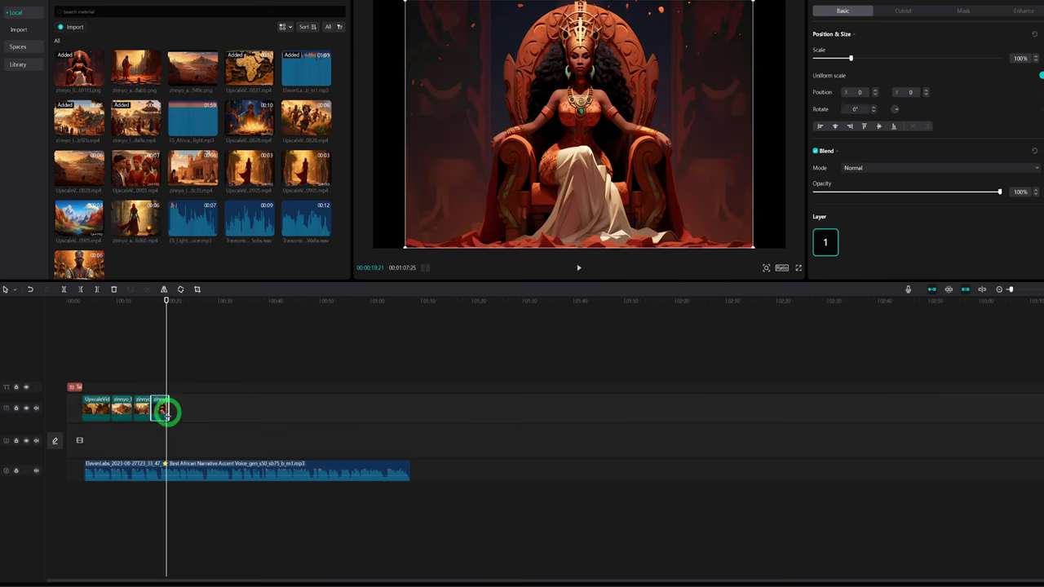
drag(306, 117, 173, 410)
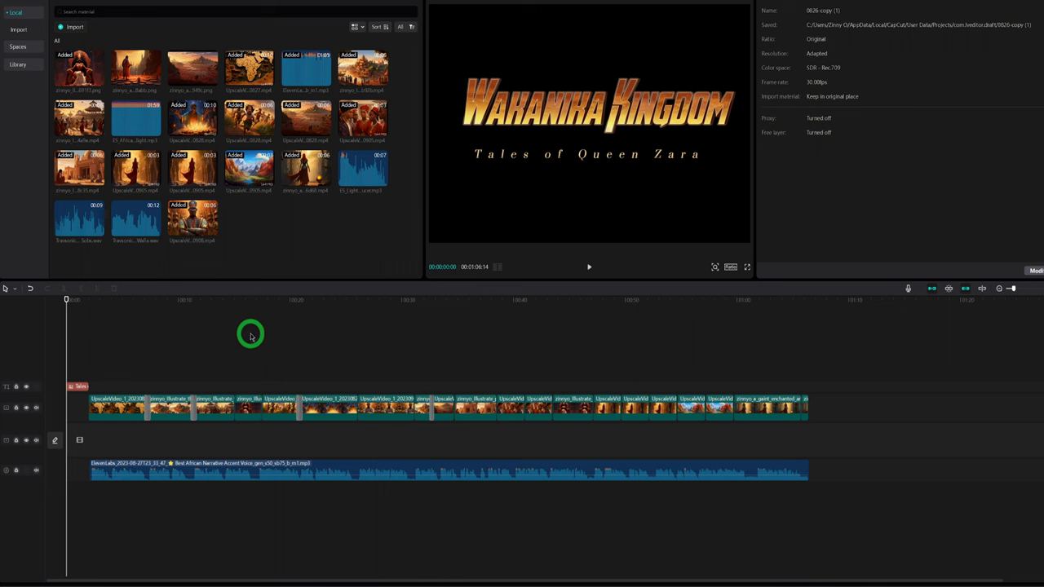
Add the African Food Truck "Sahara Skylight" music beneath the narration from the very start and lower its volume to -6.0 dB.
drag(250, 335, 193, 331)
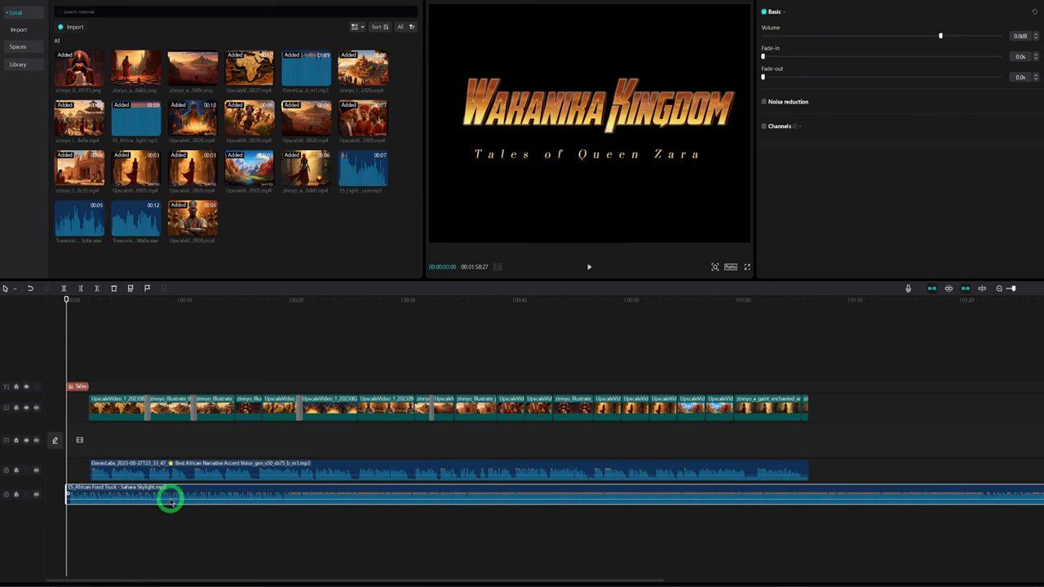
drag(171, 501, 171, 501)
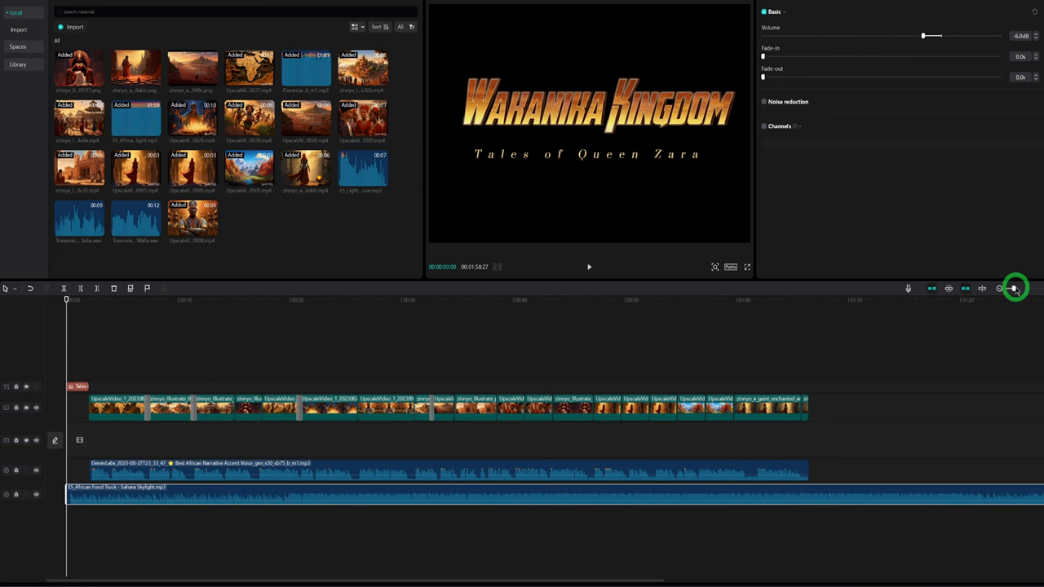
Trim the music track to end together with the video clips and set its fade-out to 10.0 s.
drag(1015, 288, 1017, 290)
drag(1016, 288, 1011, 289)
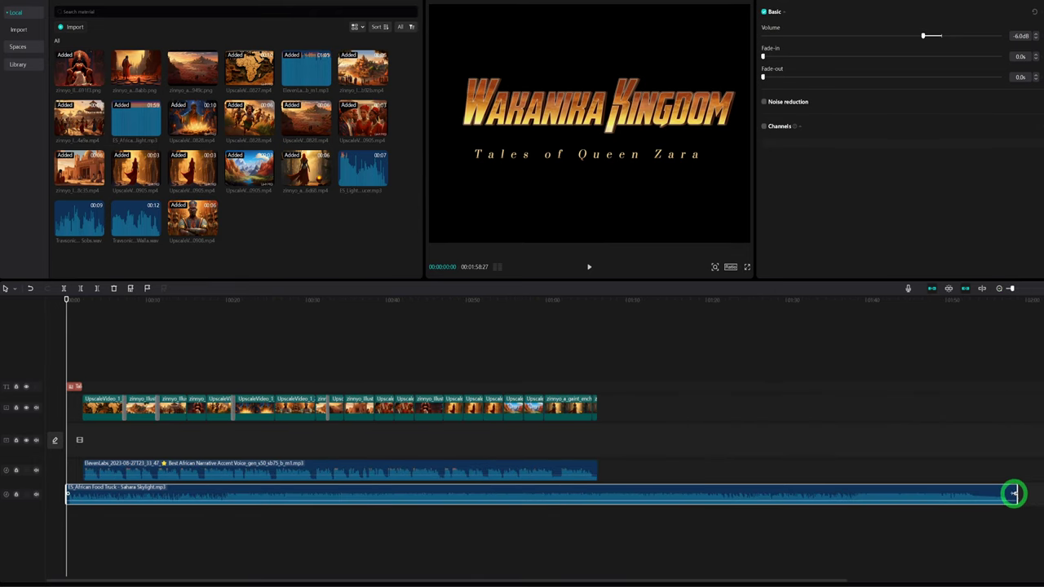
drag(1010, 496, 545, 496)
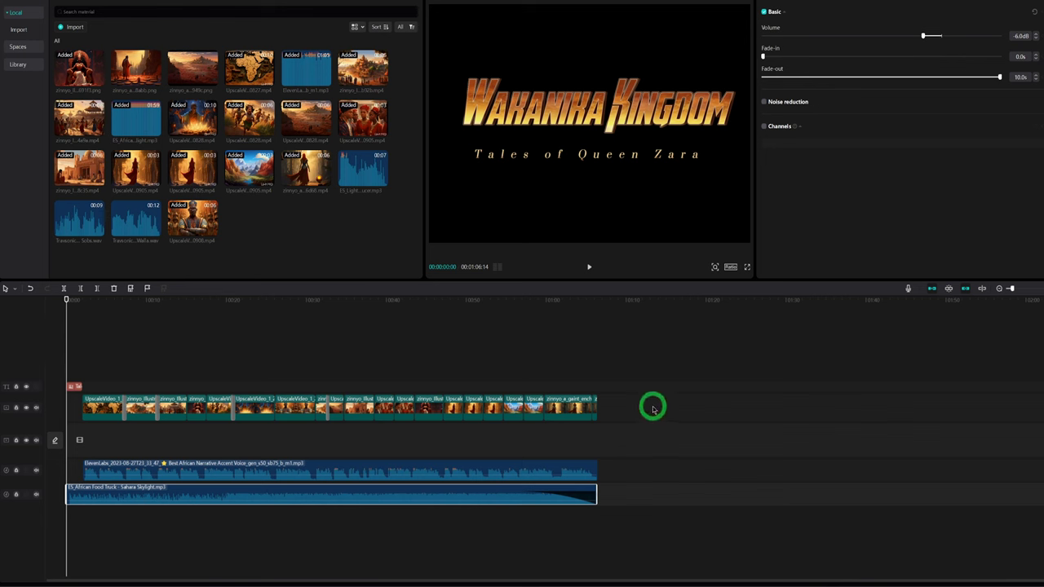
Add the Lightning Crack video effect above the campfire clip and stretch it over that clip's length.
click(89, 3)
scroll(196, 193, down, 3)
drag(72, 84, 237, 380)
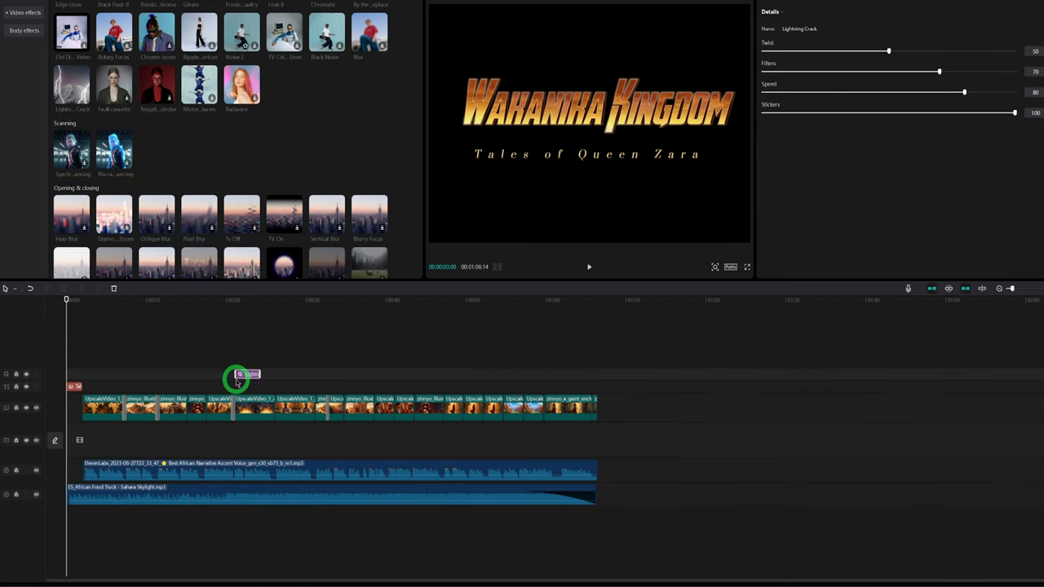
Add the Water Reflections light effect at the start of the timeline and fit it to the title's length.
scroll(123, 159, down, 10)
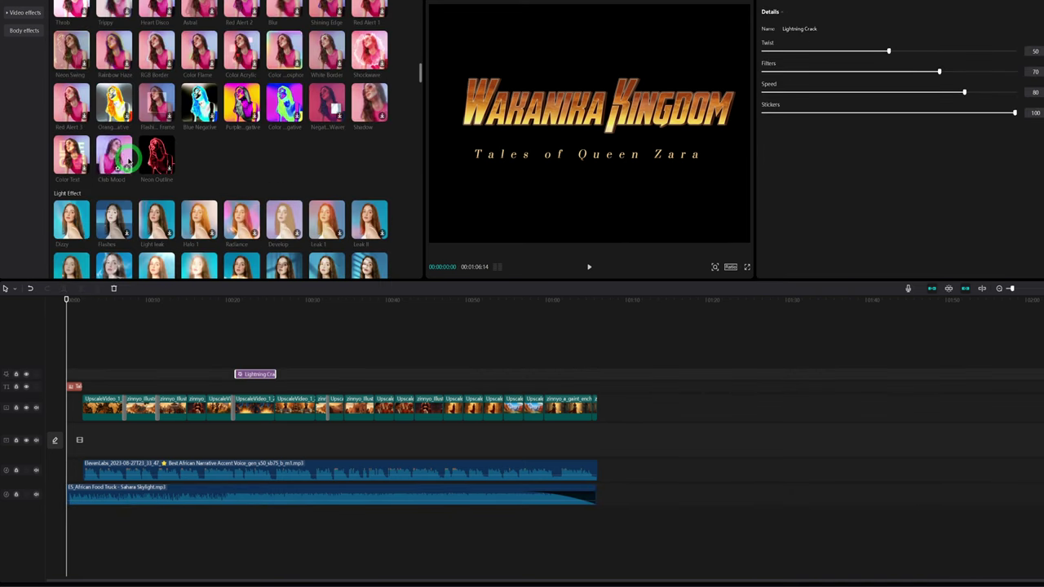
scroll(123, 159, down, 3)
drag(114, 192, 82, 375)
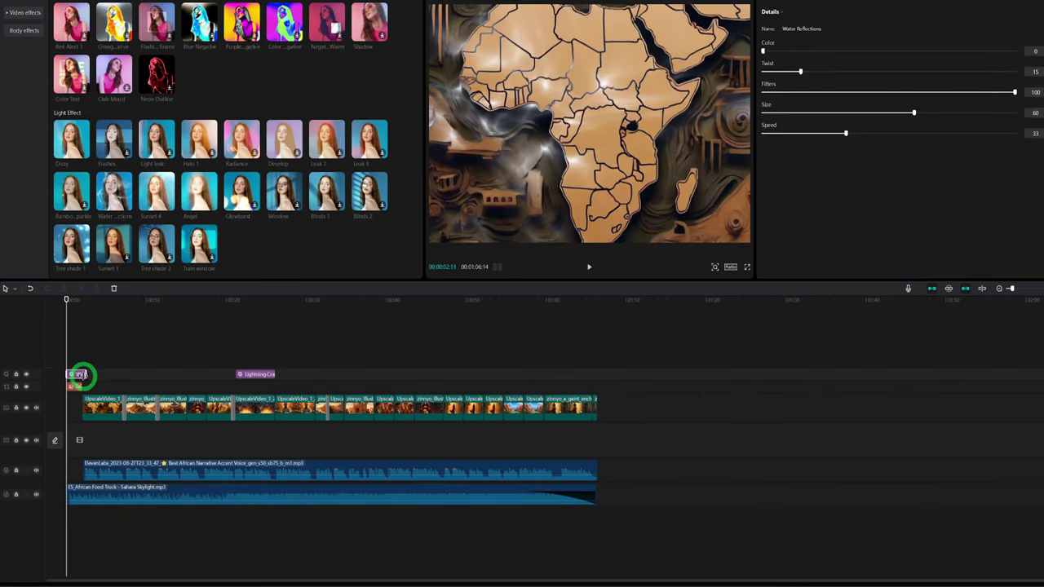
click(75, 328)
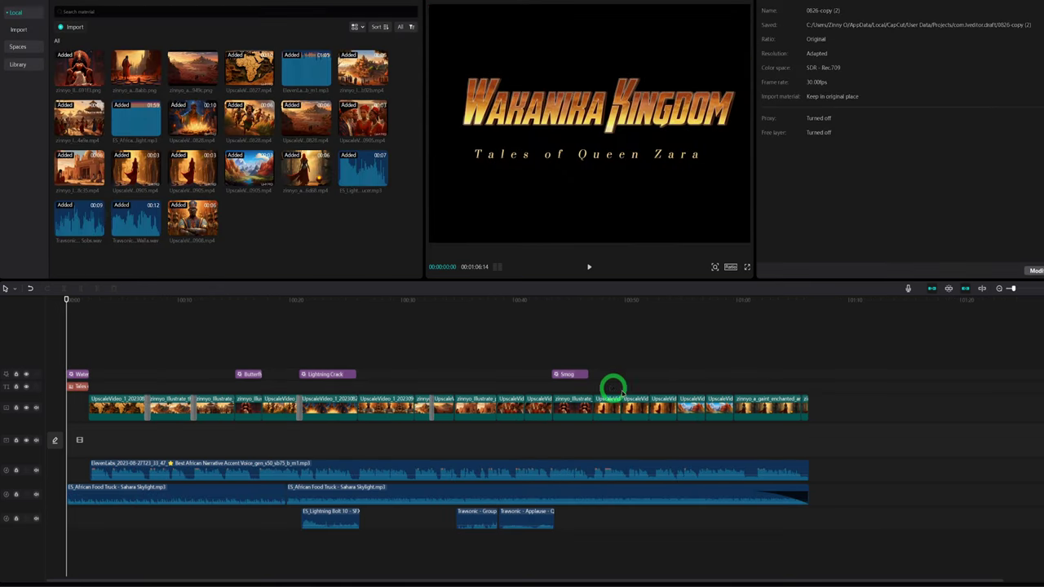
click(476, 518)
drag(70, 299, 44, 341)
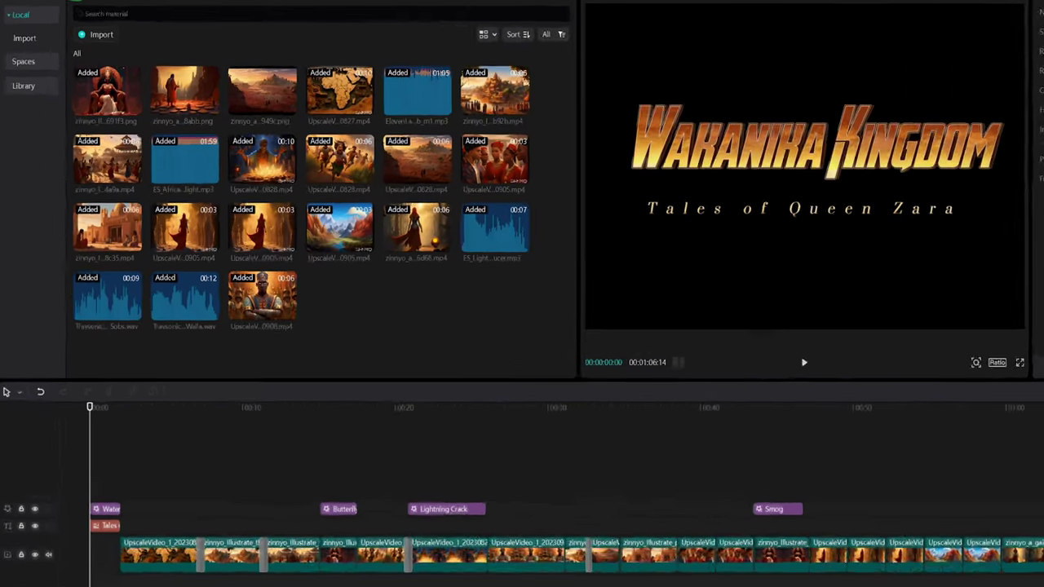
Generate English auto captions from the narration.
click(16, 7)
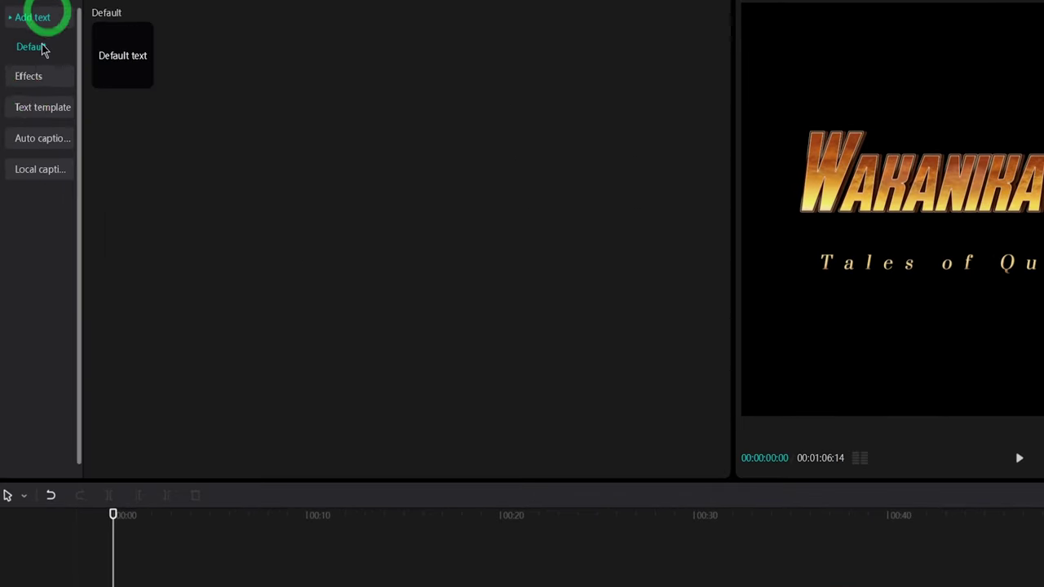
click(25, 150)
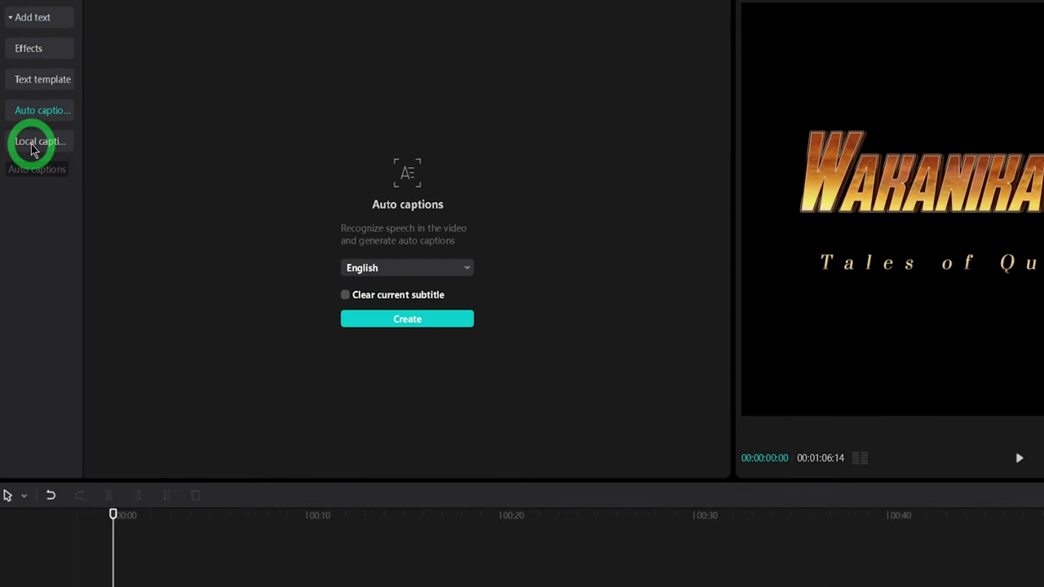
click(382, 320)
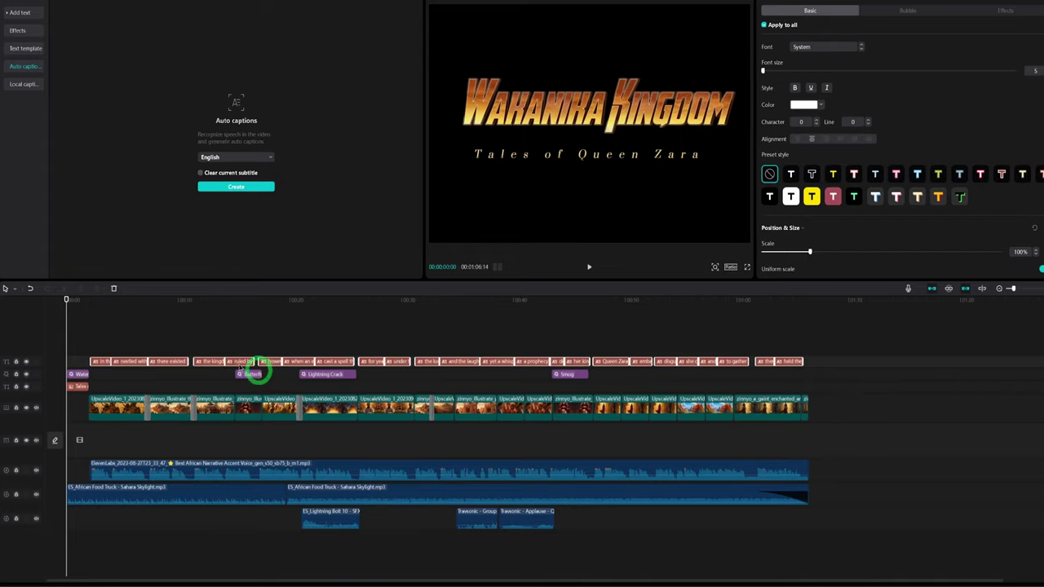
Enlarge all captions to 128% and set them in Barlow-ExtraBold with the white, black-outlined preset style.
drag(66, 300, 102, 311)
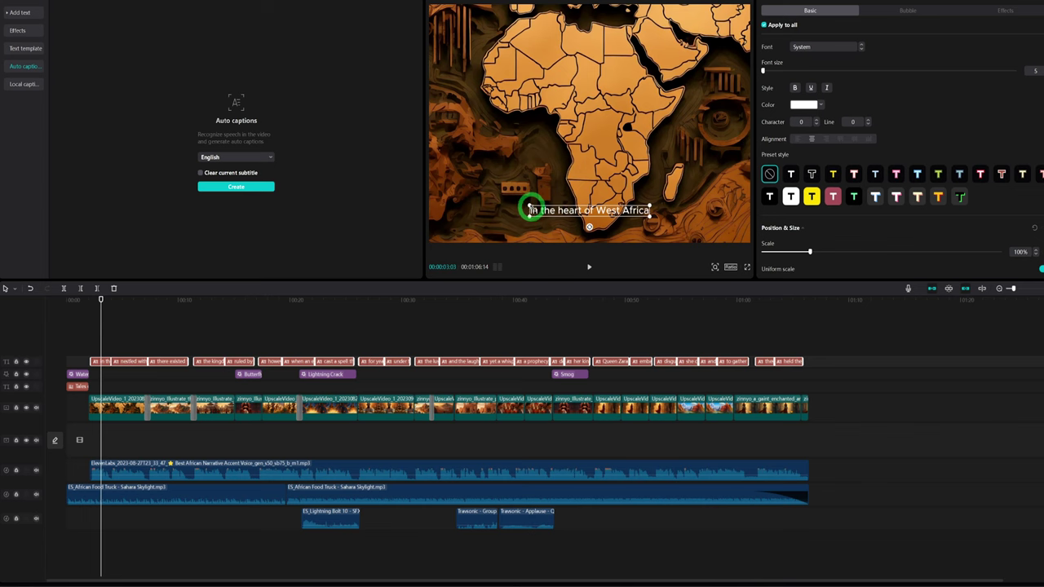
drag(531, 210, 499, 200)
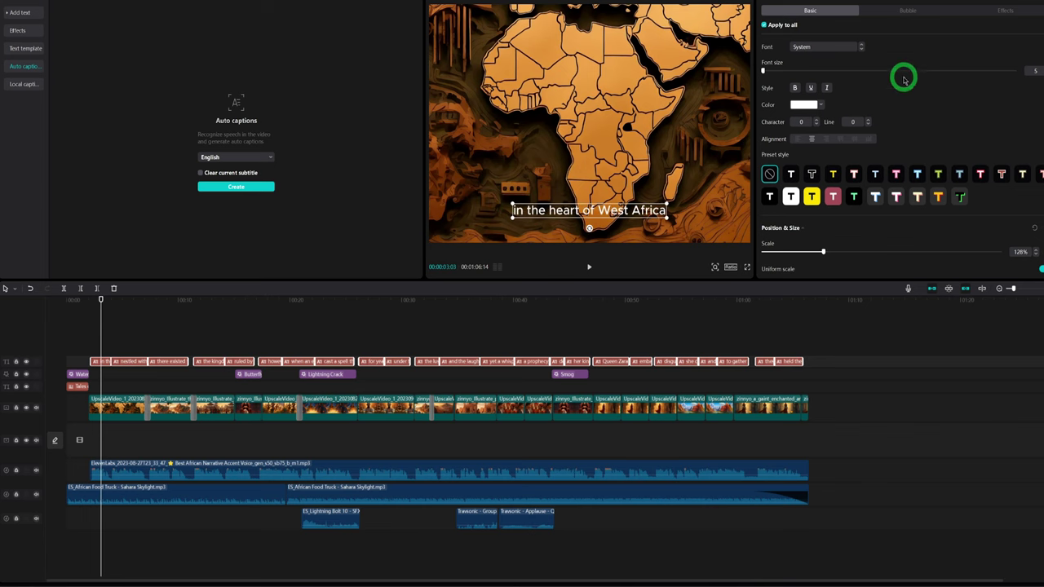
click(834, 50)
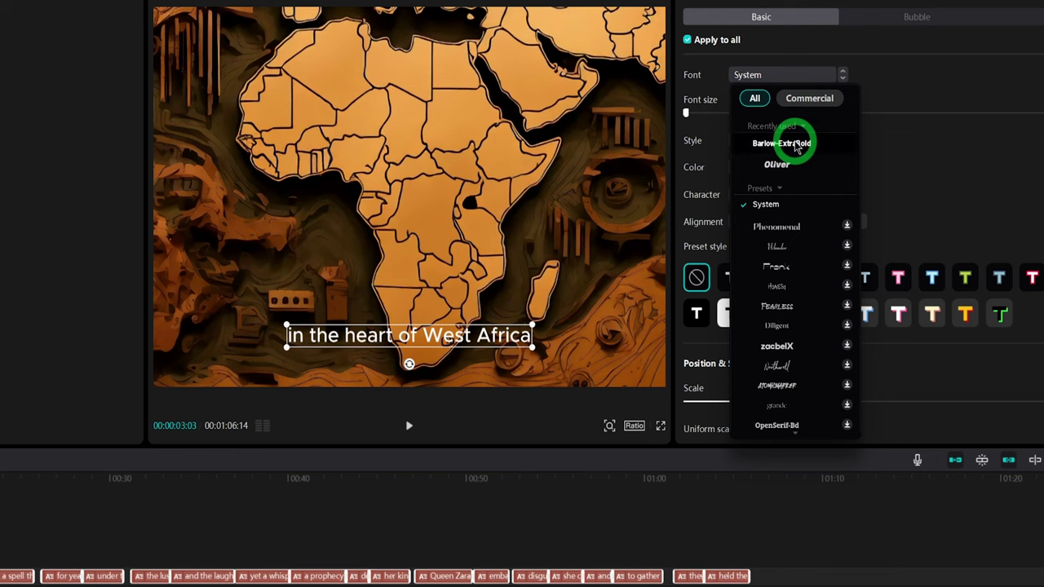
click(797, 146)
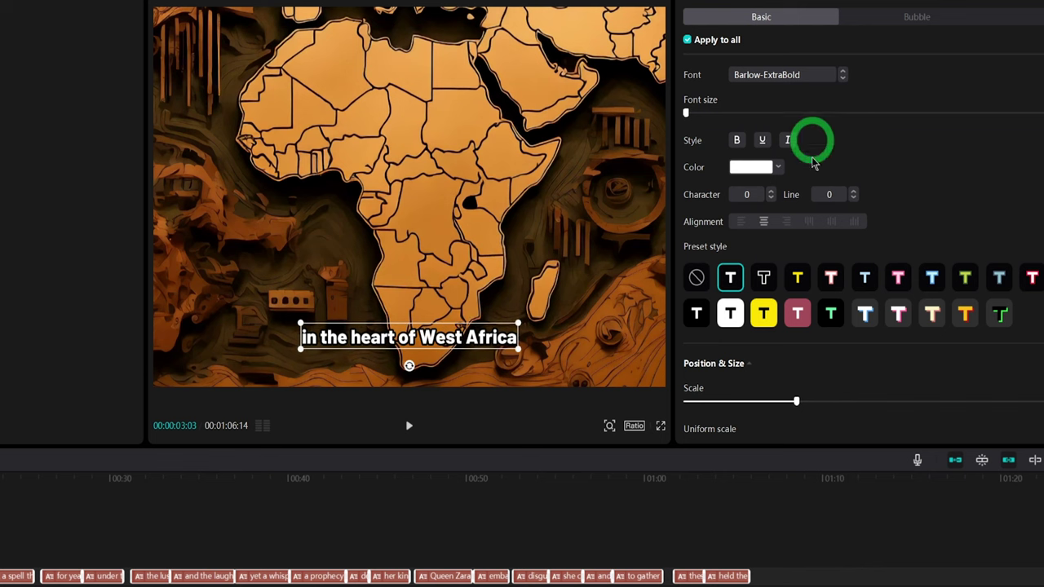
Apply the Typewriter entrance animation to the captions with a duration of 0.5 s.
click(797, 2)
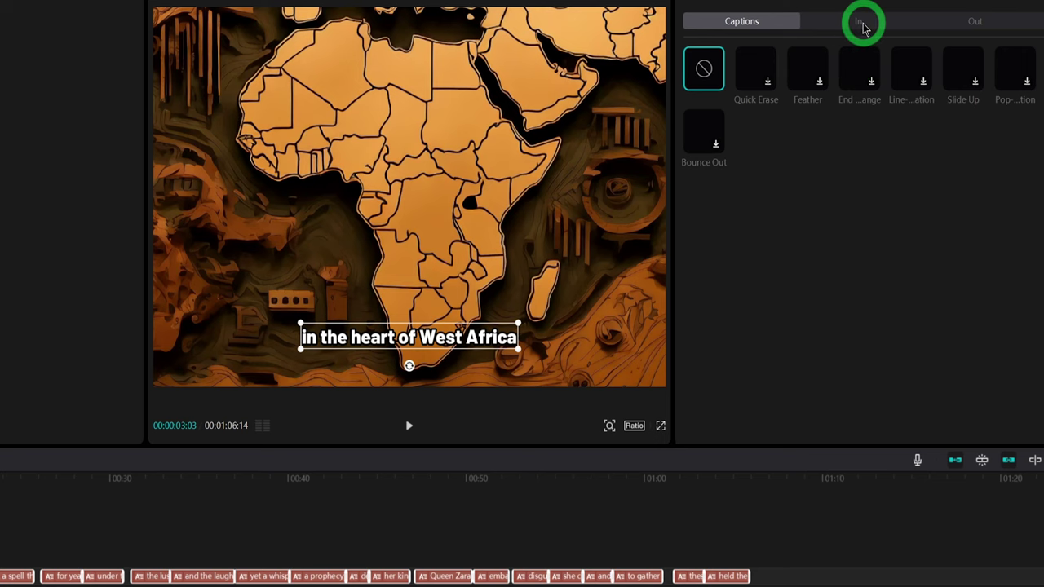
click(863, 25)
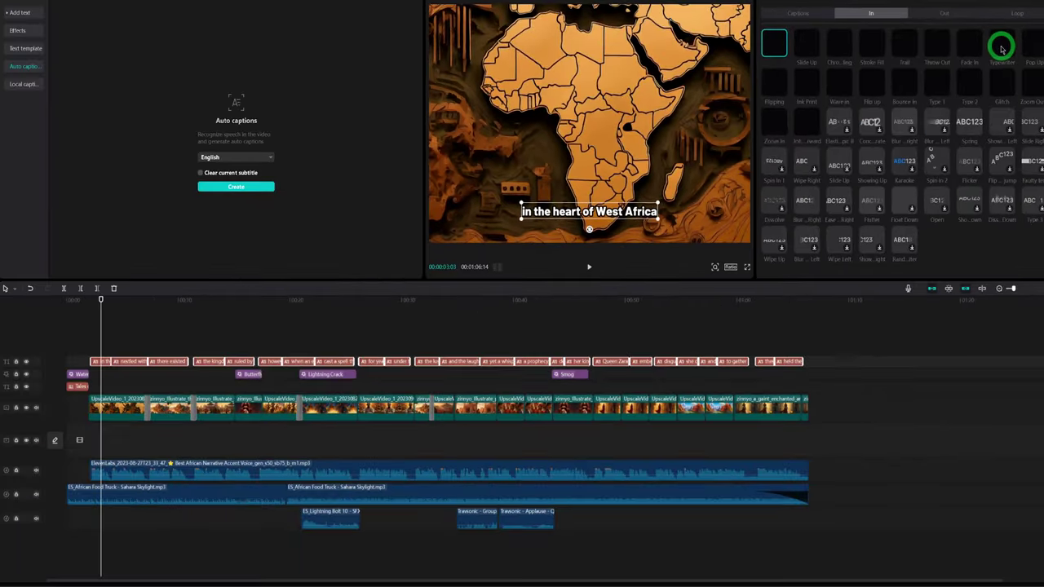
click(965, 75)
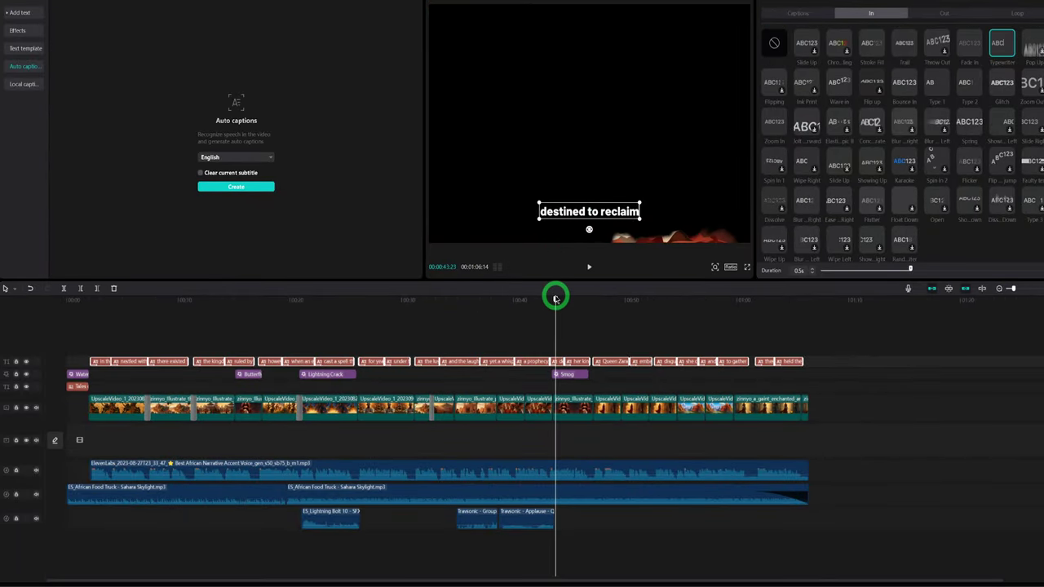
Check the animated captions at several points along the timeline and enlarge them slightly in the preview.
drag(555, 298, 260, 301)
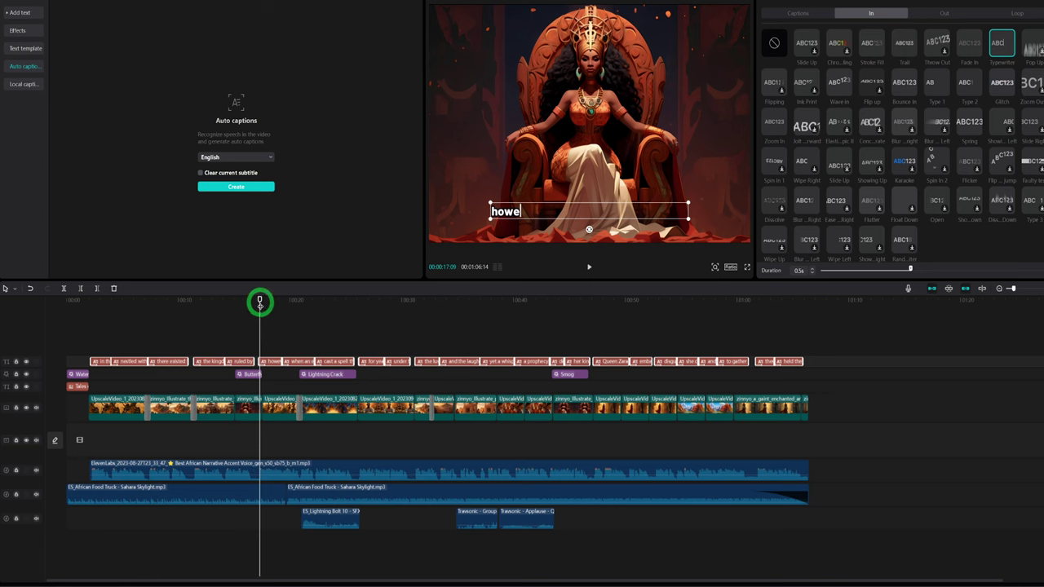
drag(259, 301, 367, 318)
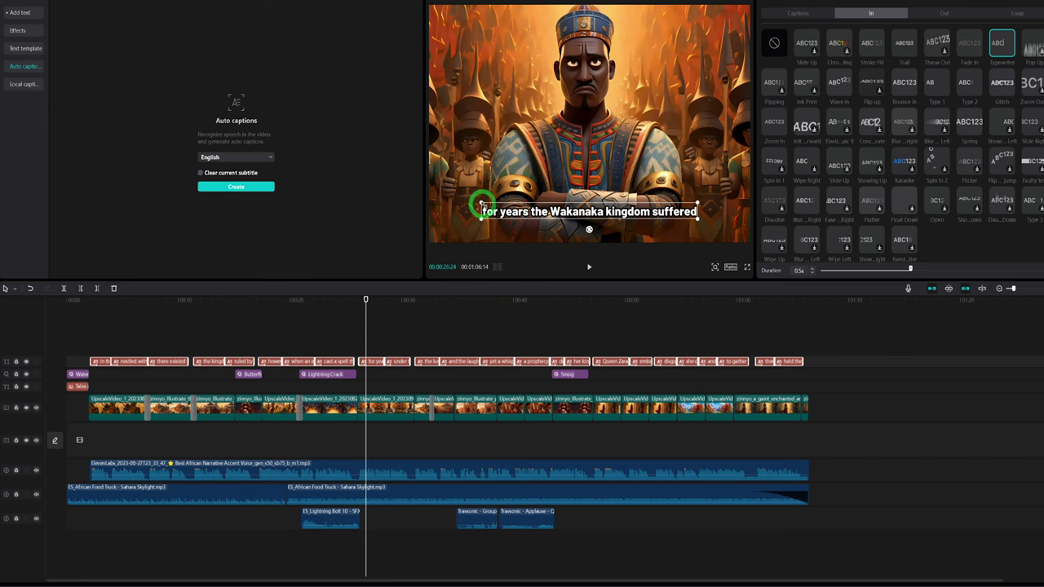
drag(482, 203, 463, 200)
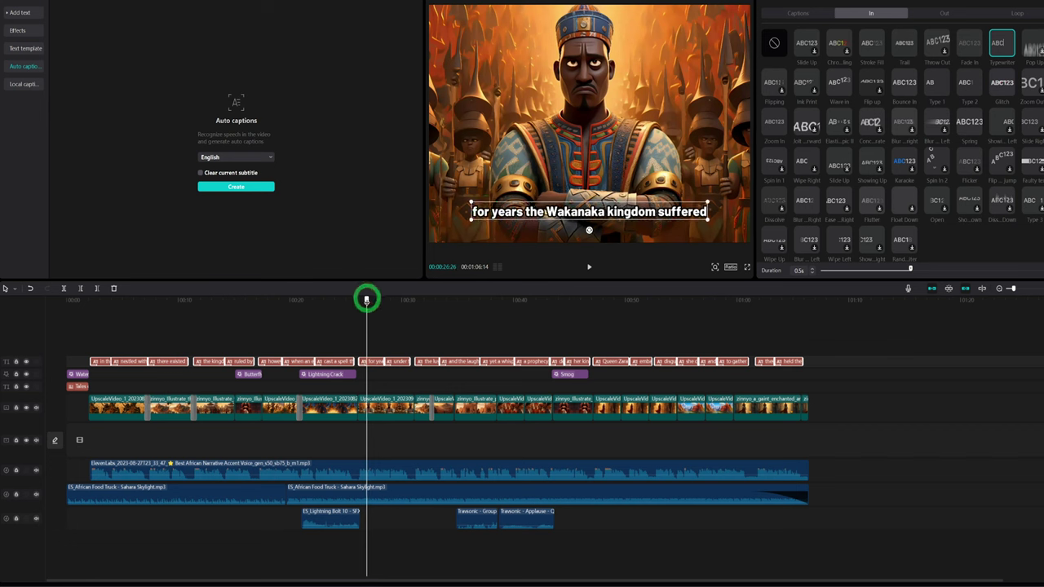
drag(366, 300, 229, 345)
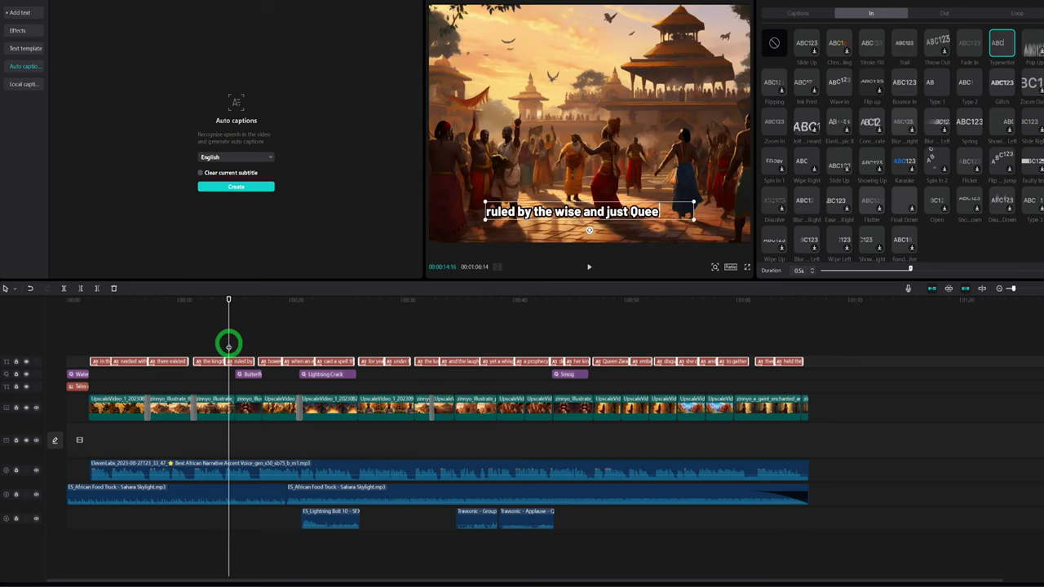